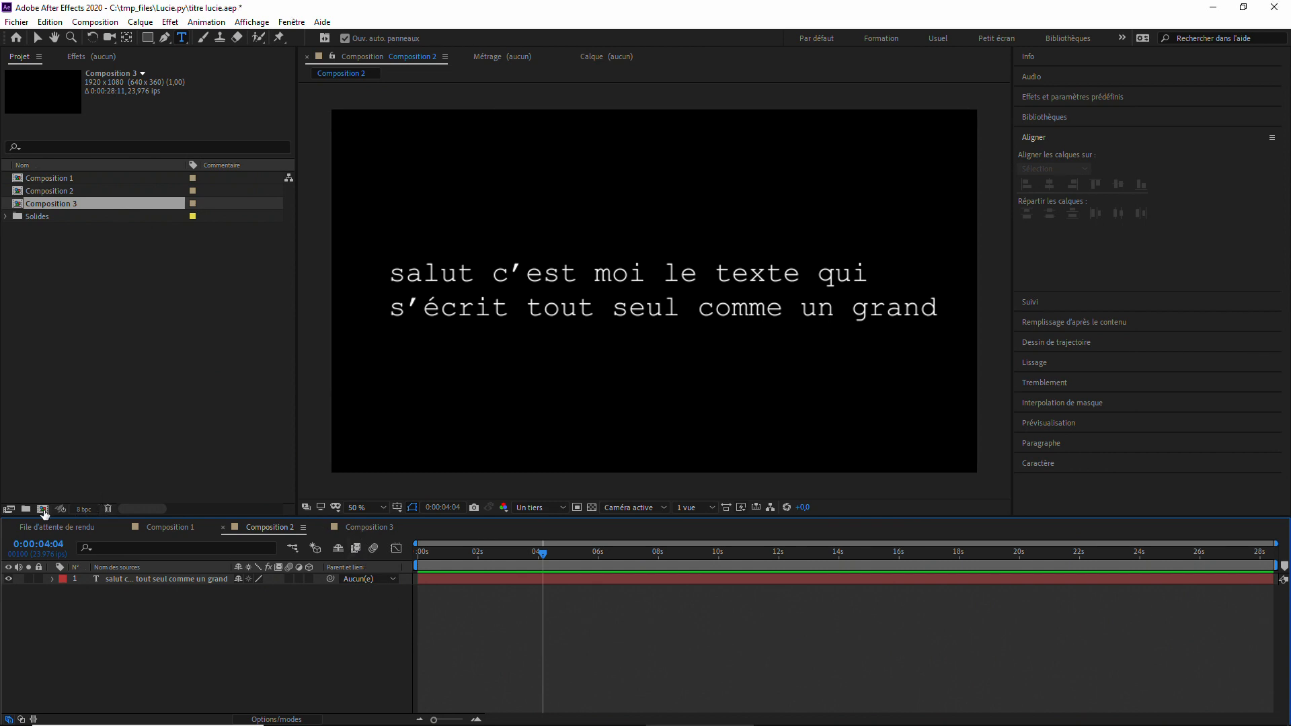
Create a new composition with the proposed settings and add an empty text layer to it.
{"action": "left_click", "coordinate": [42, 509]}
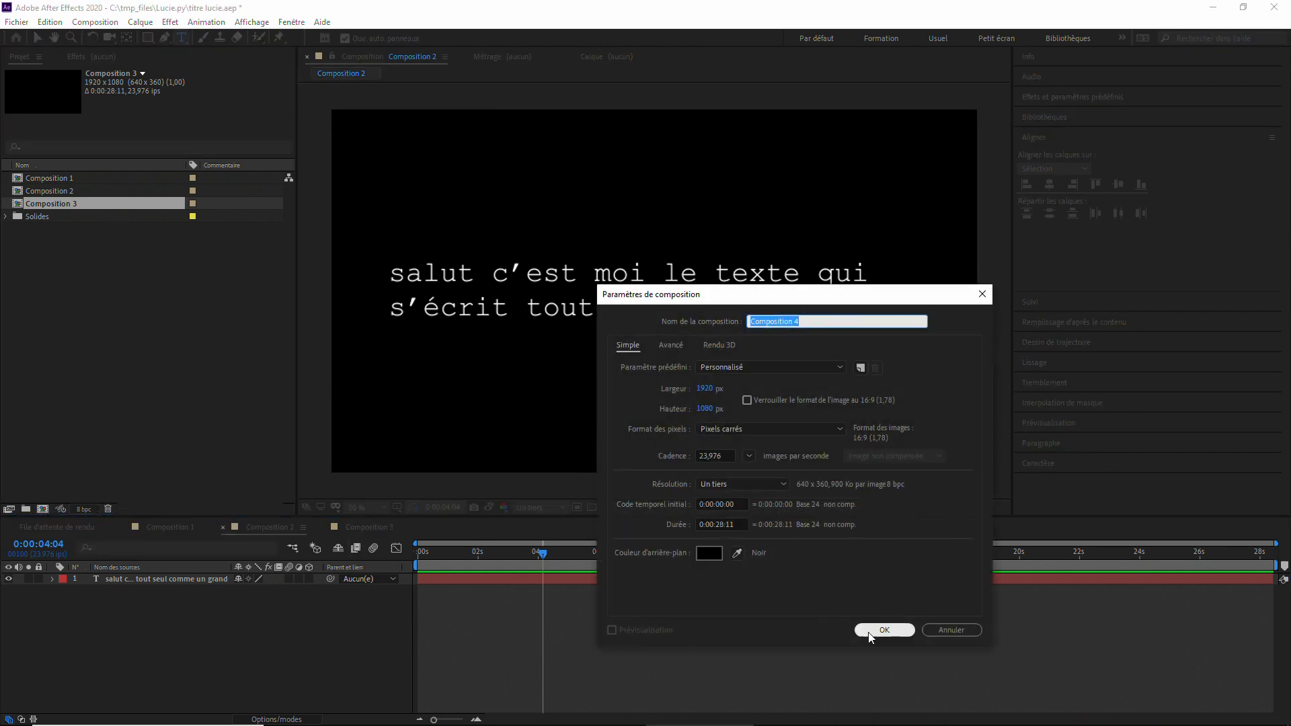
{"action": "left_click", "coordinate": [884, 630]}
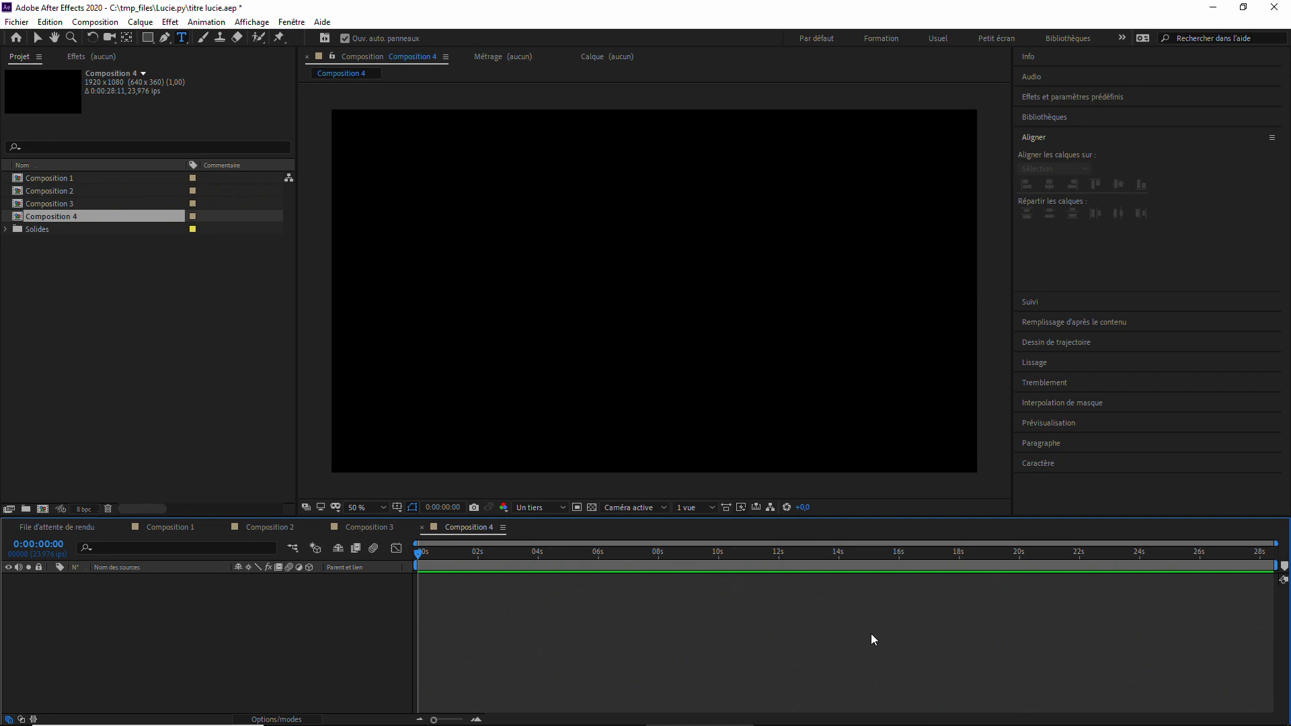
{"action": "right_click", "coordinate": [239, 622]}
{"action": "mouse_move", "coordinate": [449, 477]}
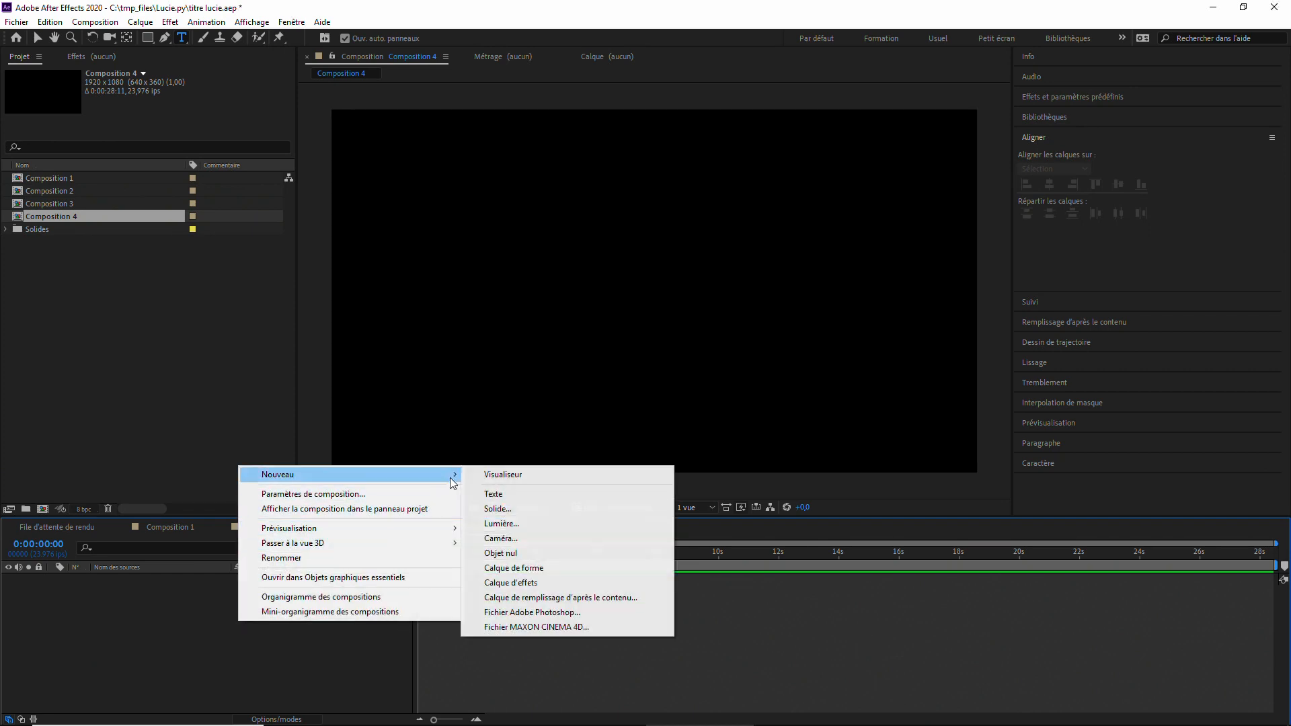
{"action": "left_click", "coordinate": [503, 495]}
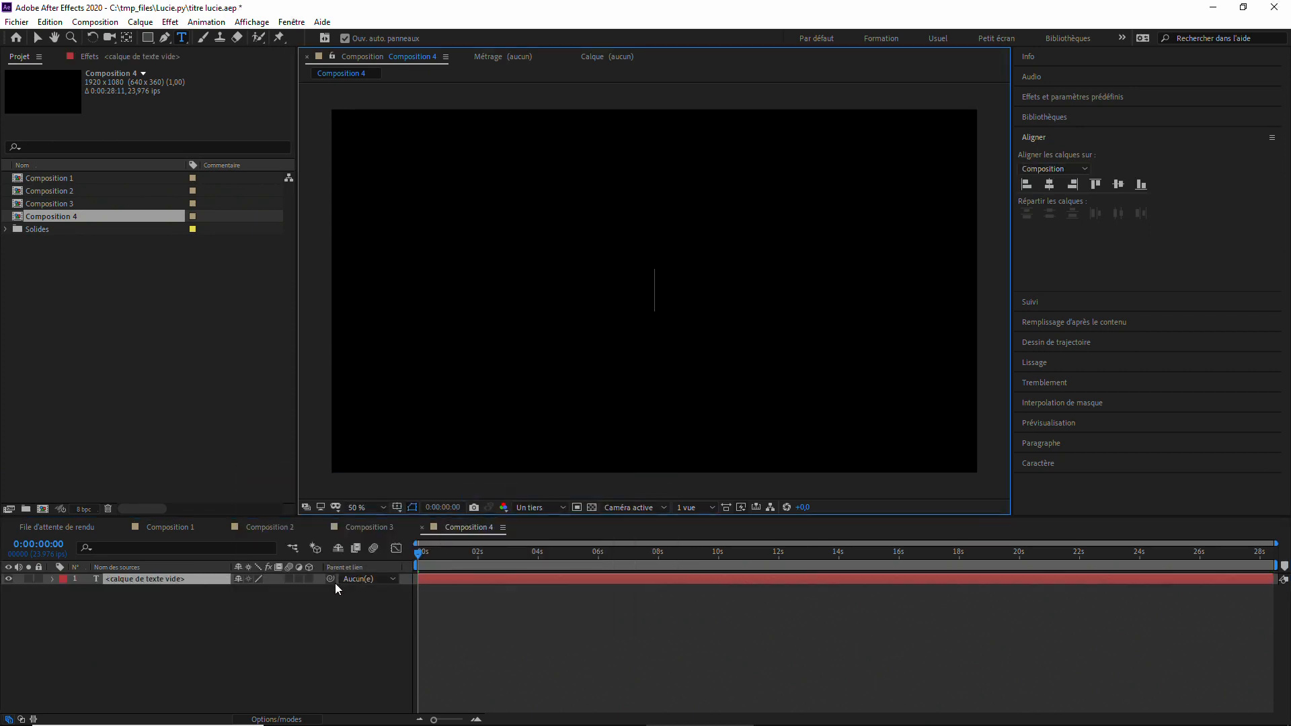
Enter "salut c'est moi le texte qui s'écrit tout seul comme un grand" on two lines and centre the layer horizontally and vertically.
{"action": "type", "text": "salut c'est moi le texte qui s'écrit tout seul comme un grand"}
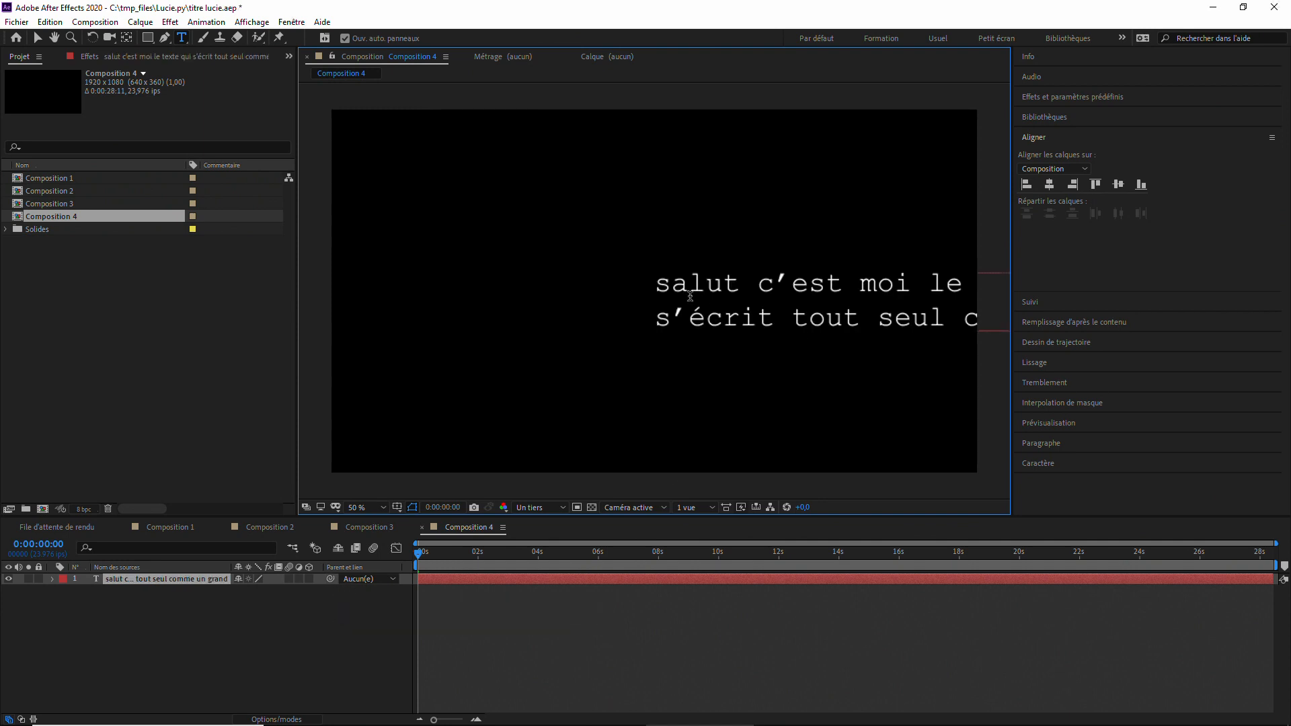
{"action": "left_click", "coordinate": [1049, 185]}
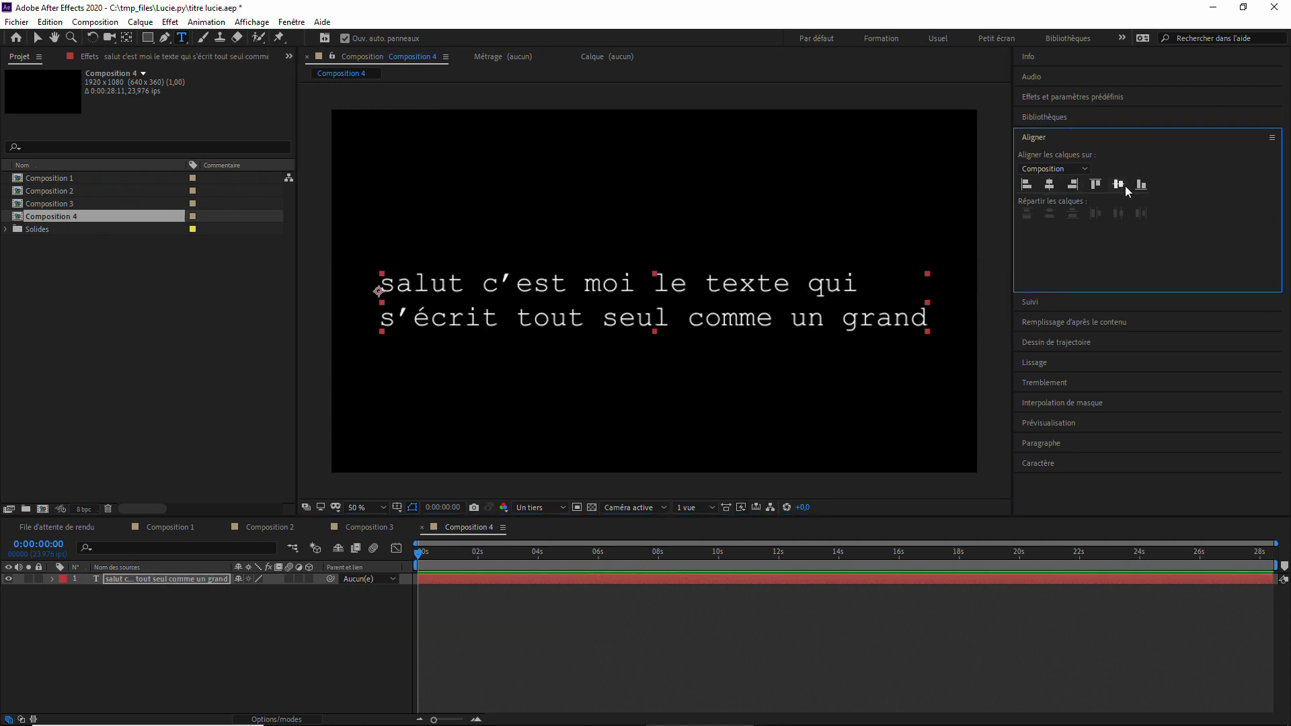
{"action": "left_click", "coordinate": [1124, 186]}
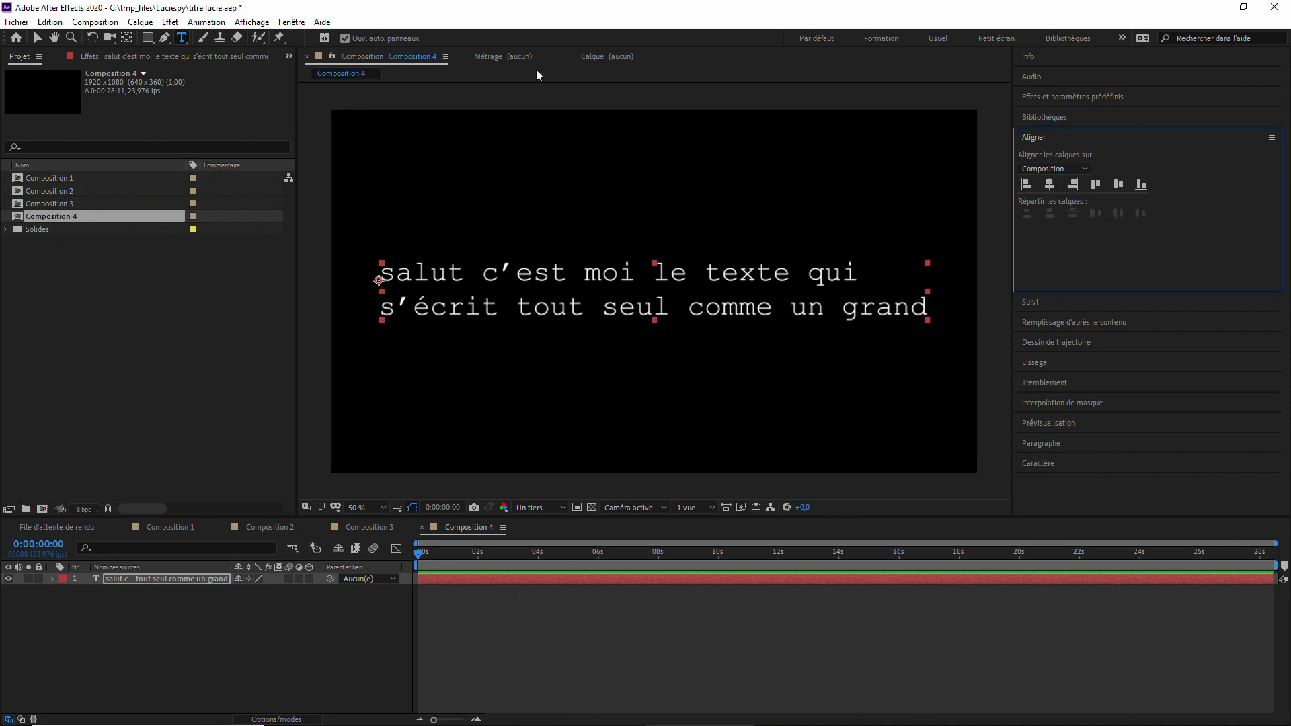
{"action": "left_click", "coordinate": [294, 24]}
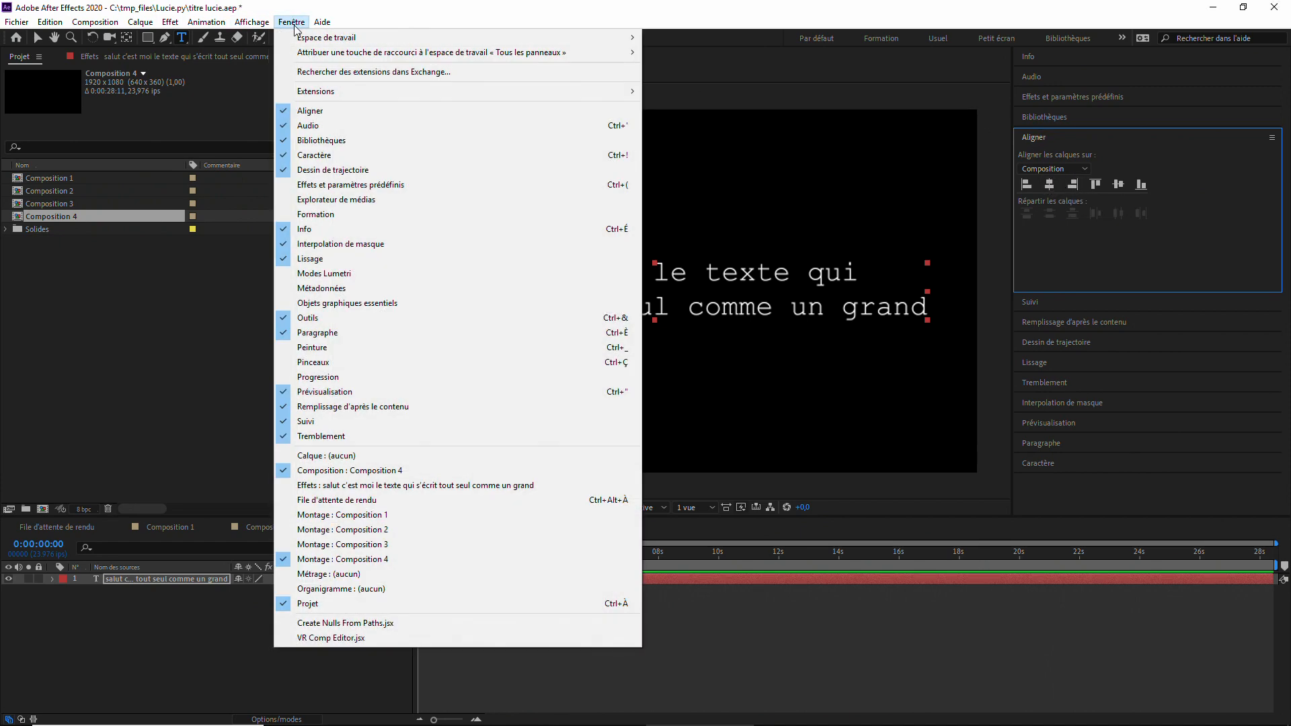
{"action": "mouse_move", "coordinate": [592, 38]}
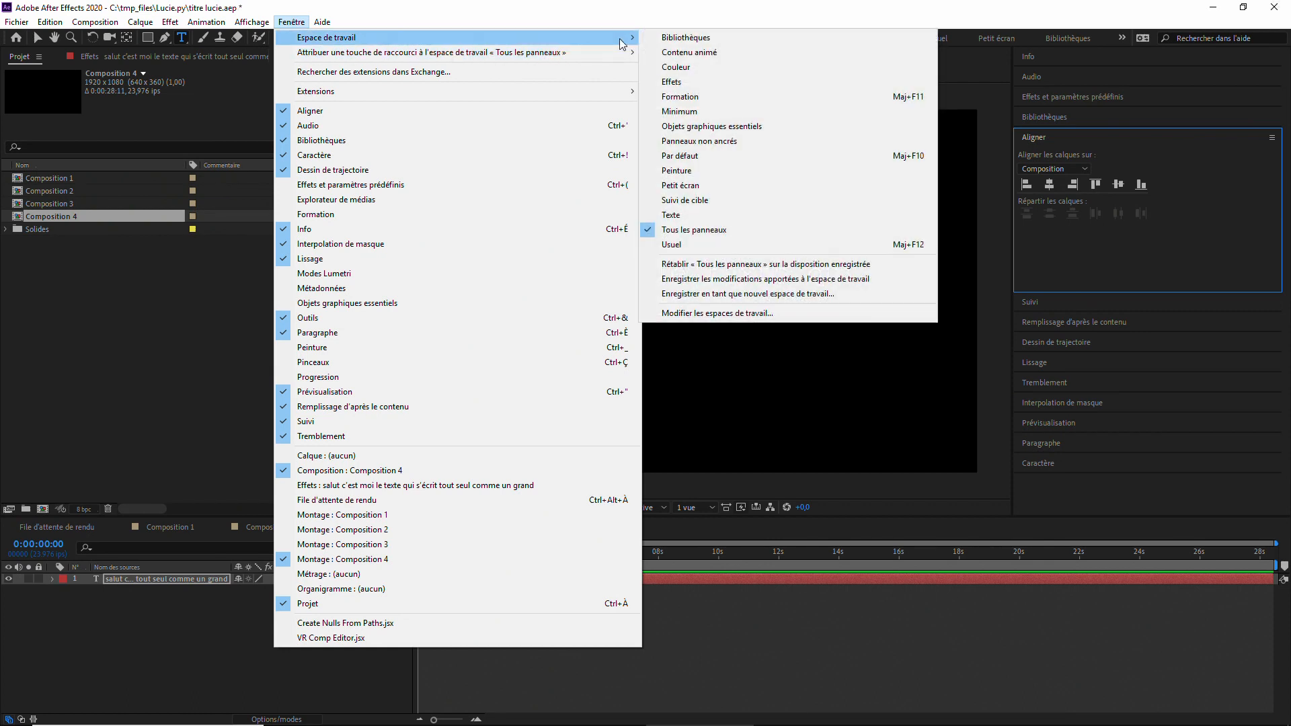
{"action": "left_click", "coordinate": [154, 643]}
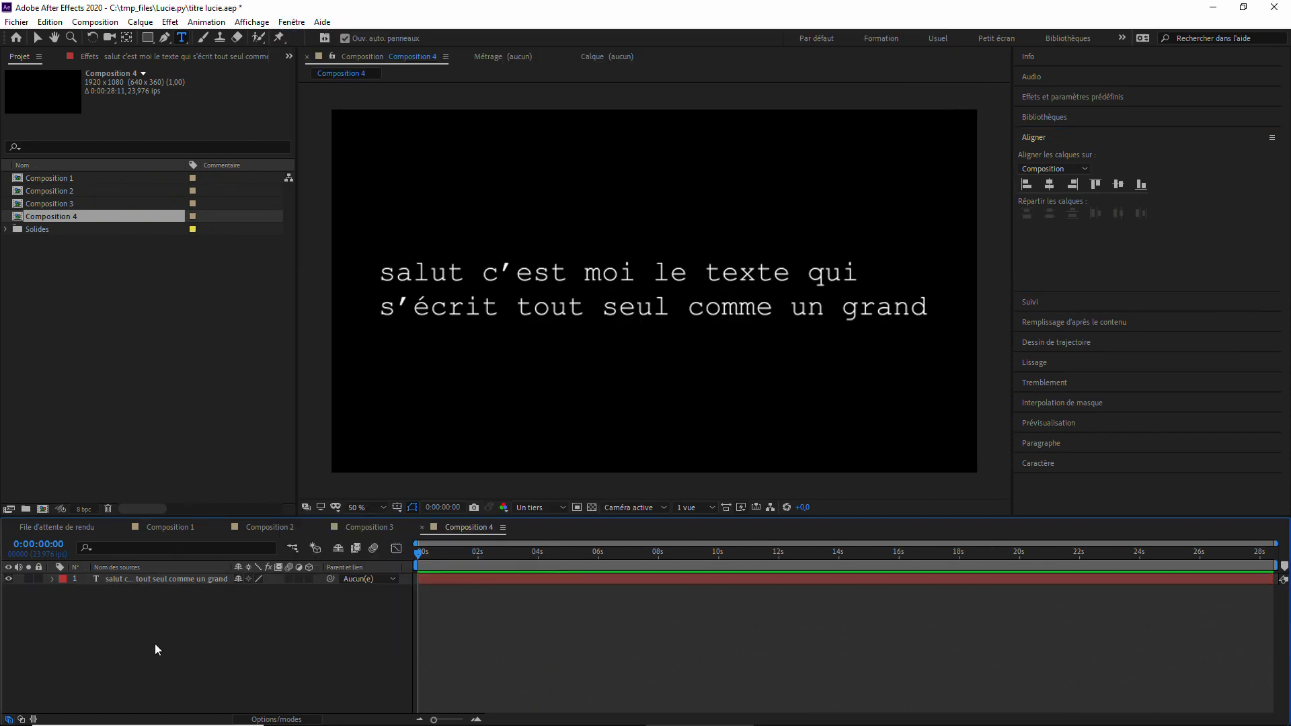
Add an Opacité text animator to the text layer and set its opacity to 0 %.
{"action": "left_click", "coordinate": [179, 579]}
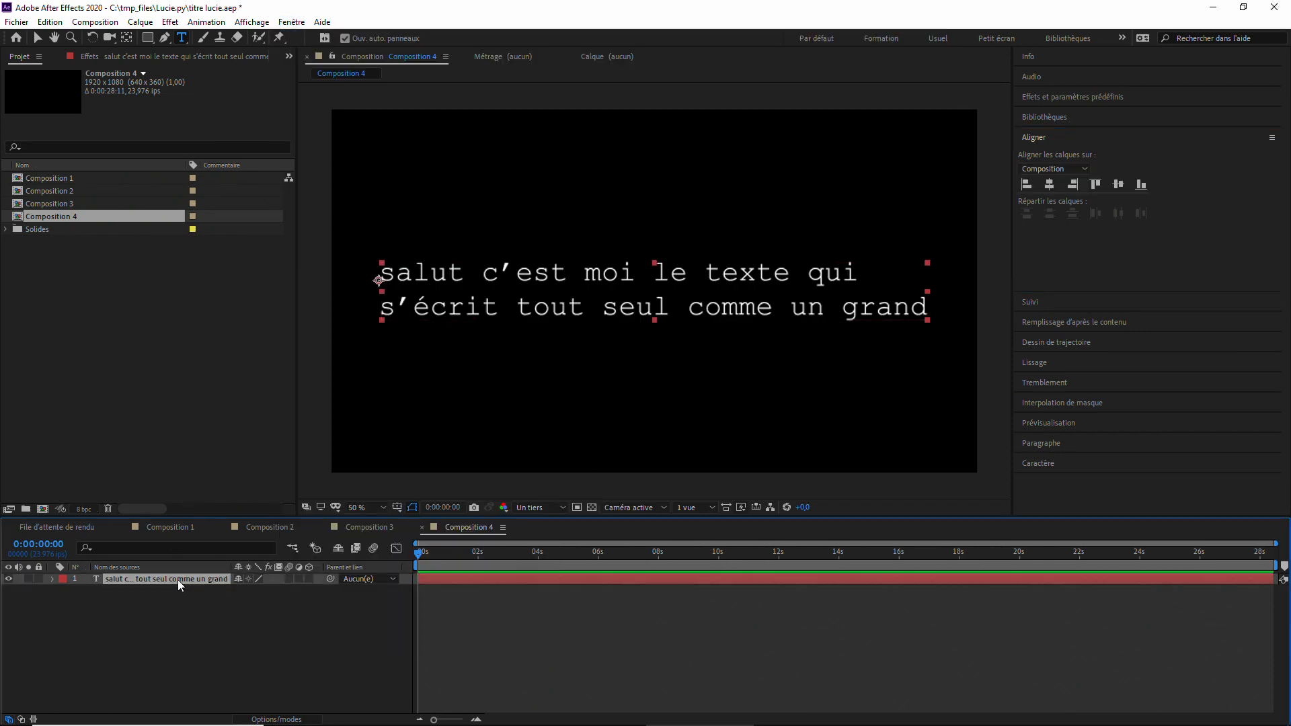
{"action": "left_click", "coordinate": [51, 578]}
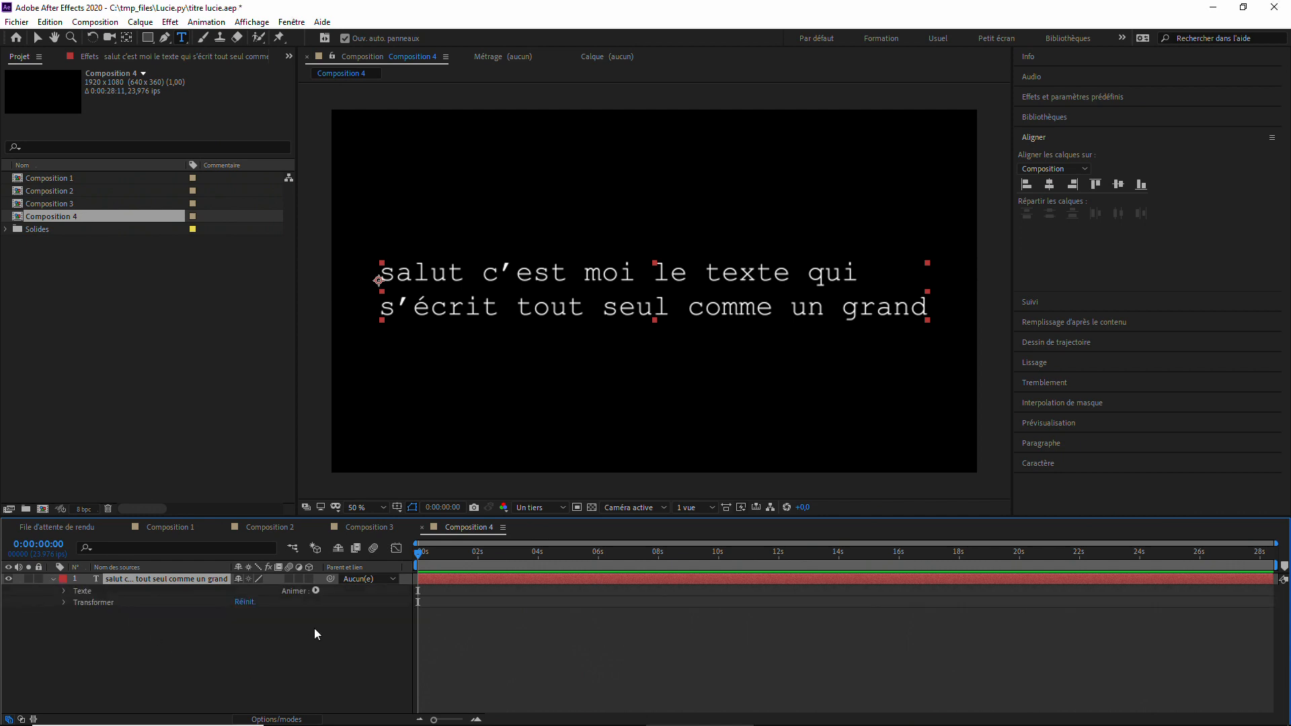
{"action": "left_click", "coordinate": [315, 591]}
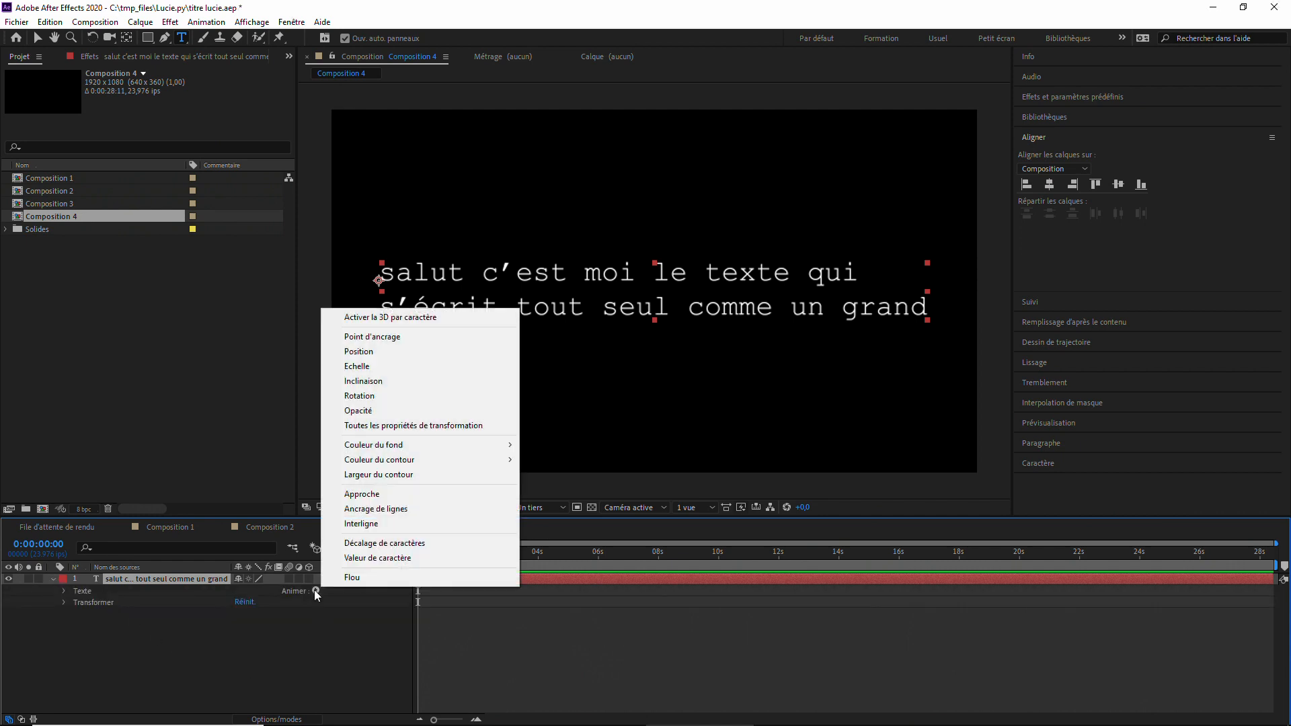
{"action": "left_click", "coordinate": [387, 415]}
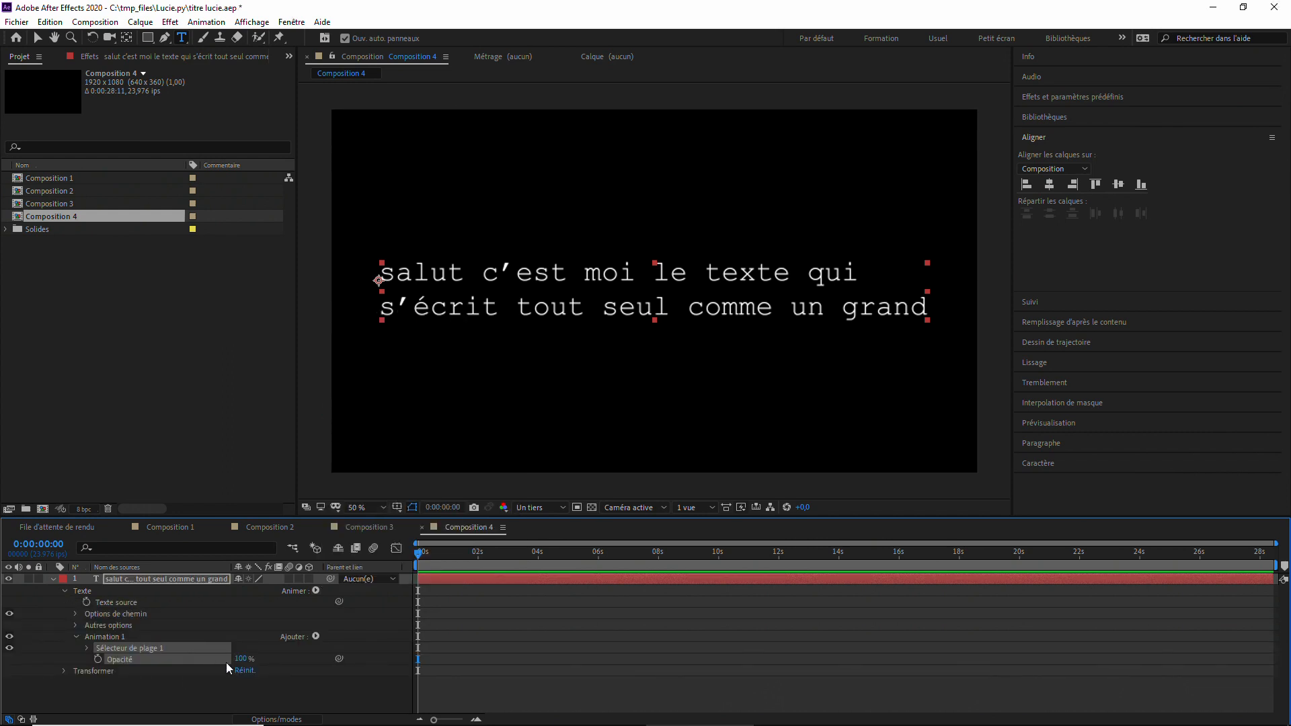
{"action": "left_click_drag", "start_coordinate": [244, 662], "coordinate": [145, 665]}
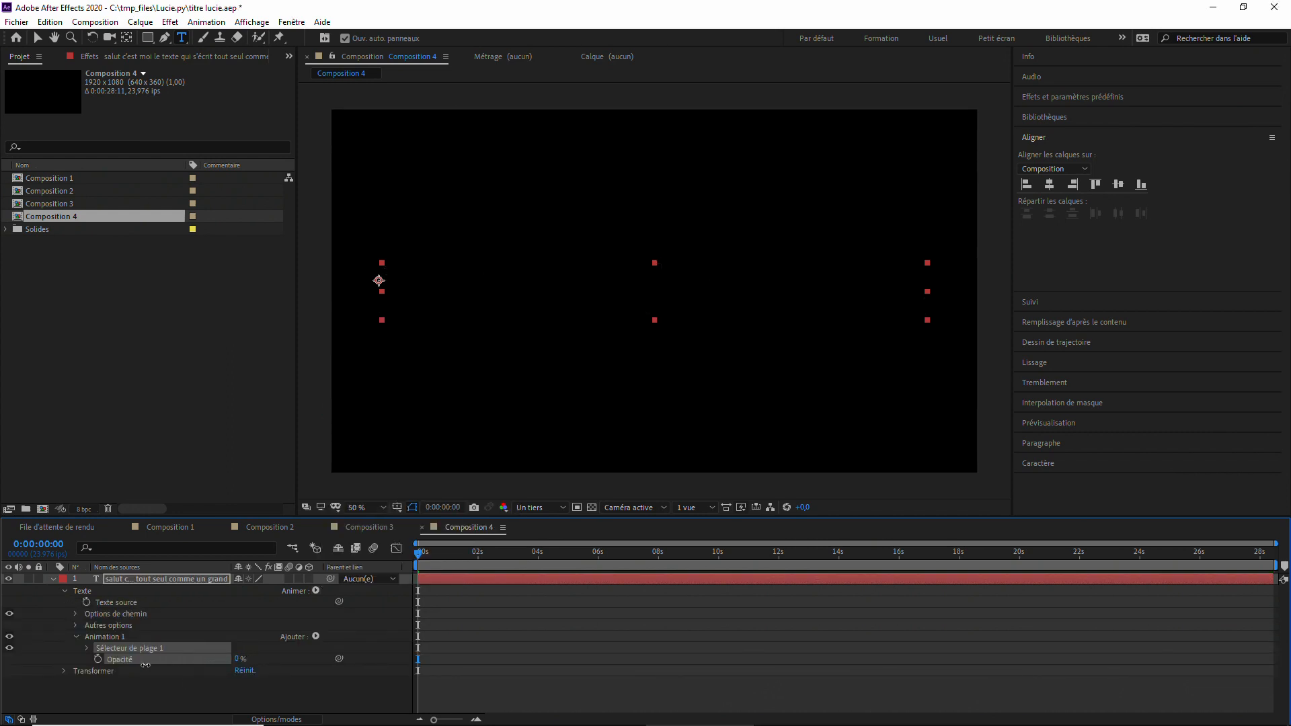
Keyframe the range selector's Début from 0 % at 0:00:00:00 to 100 % at 0:00:05:18 and scrub back to check the reveal.
{"action": "left_click", "coordinate": [86, 648]}
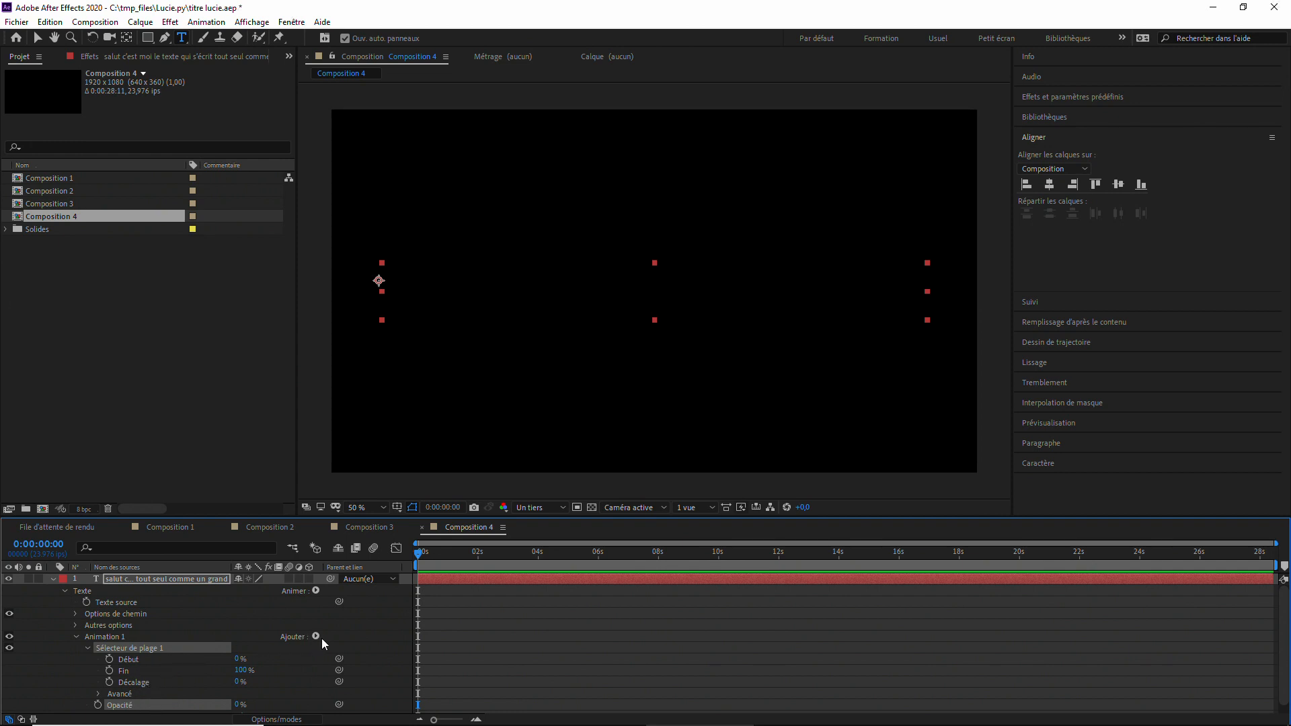
{"action": "left_click", "coordinate": [109, 660]}
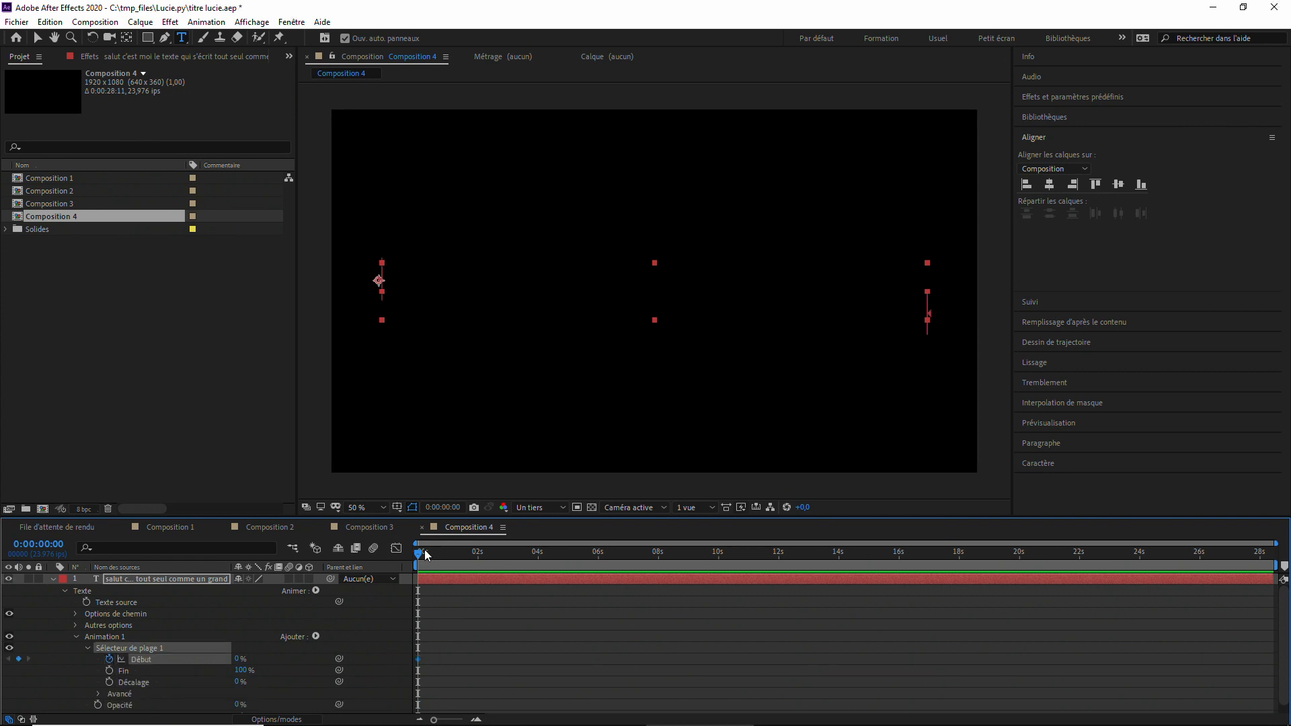
{"action": "left_click_drag", "start_coordinate": [425, 554], "coordinate": [592, 554]}
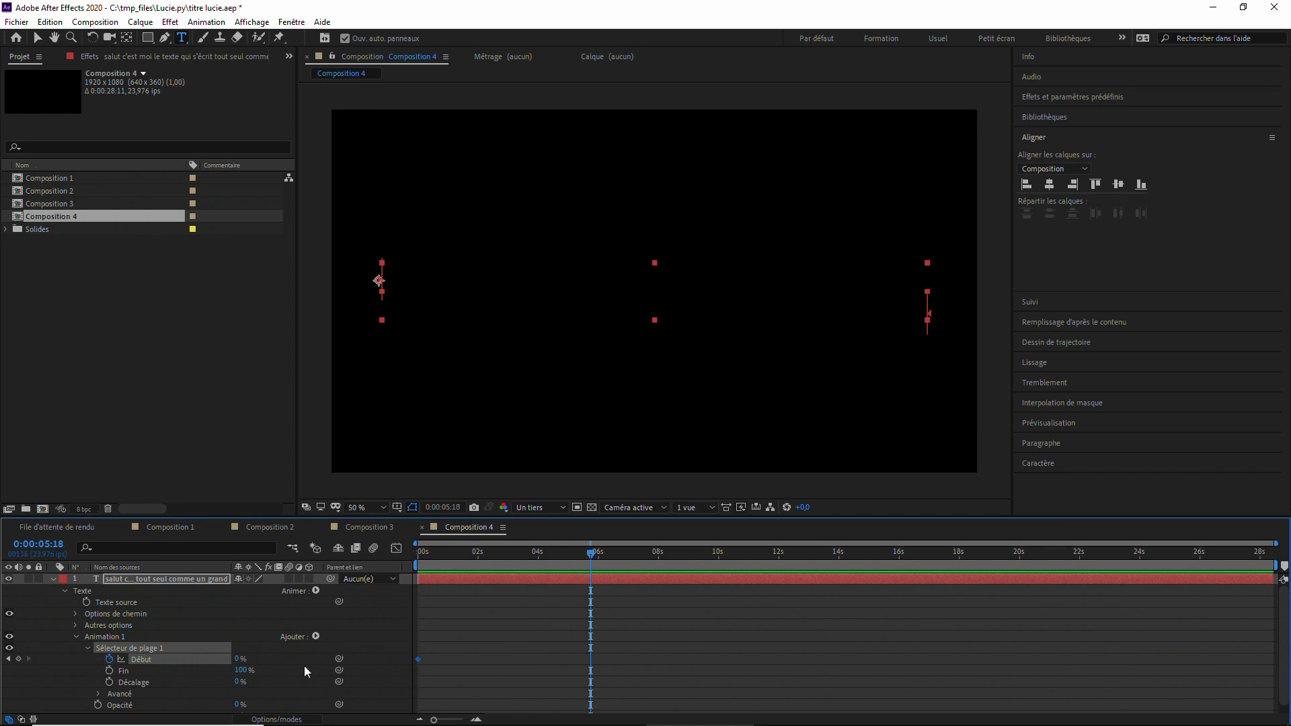
{"action": "left_click_drag", "start_coordinate": [239, 660], "coordinate": [318, 650]}
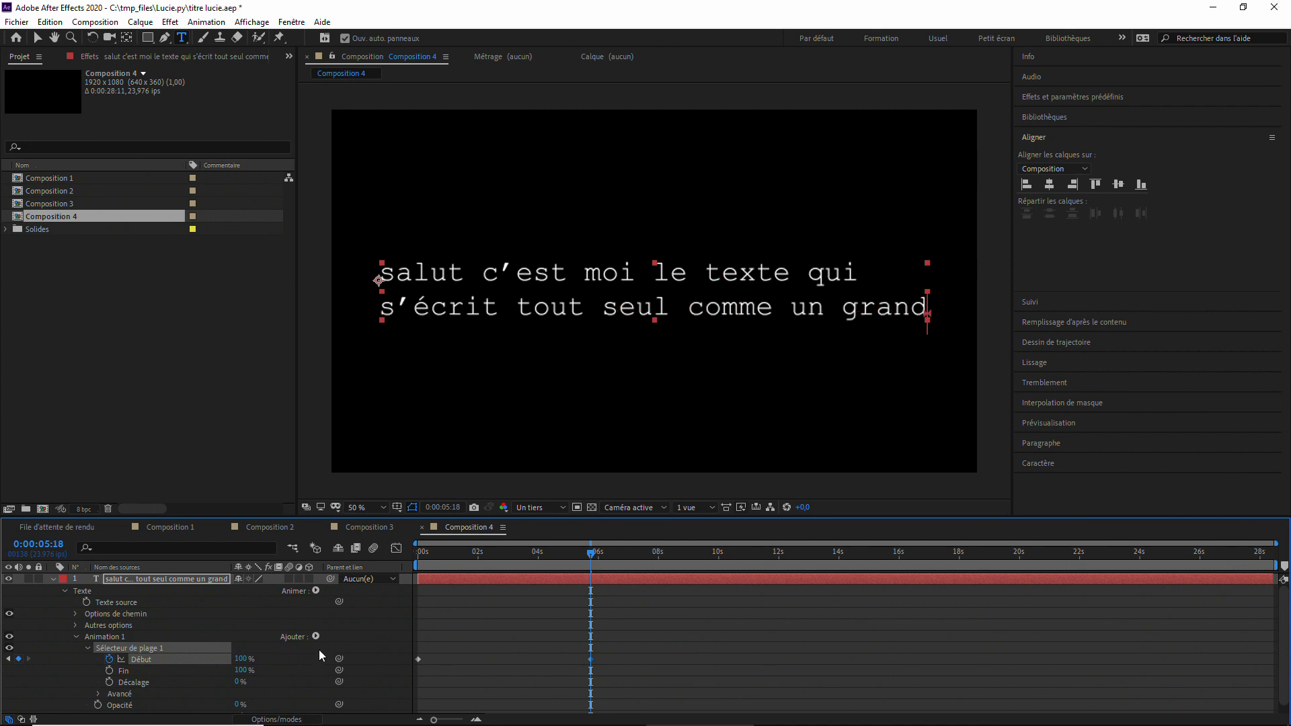
{"action": "left_click_drag", "start_coordinate": [594, 555], "coordinate": [519, 578]}
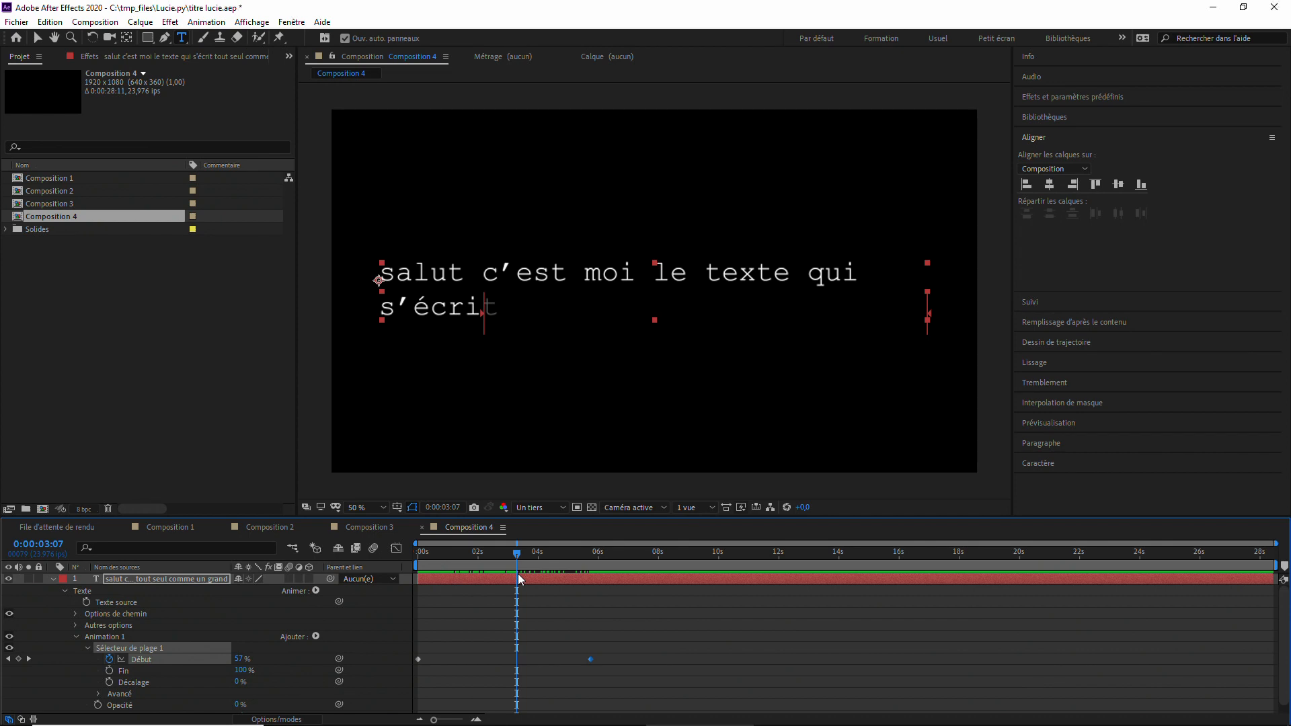
Collapse the text layer's range selector, animator and remaining property groups.
{"action": "left_click", "coordinate": [88, 648]}
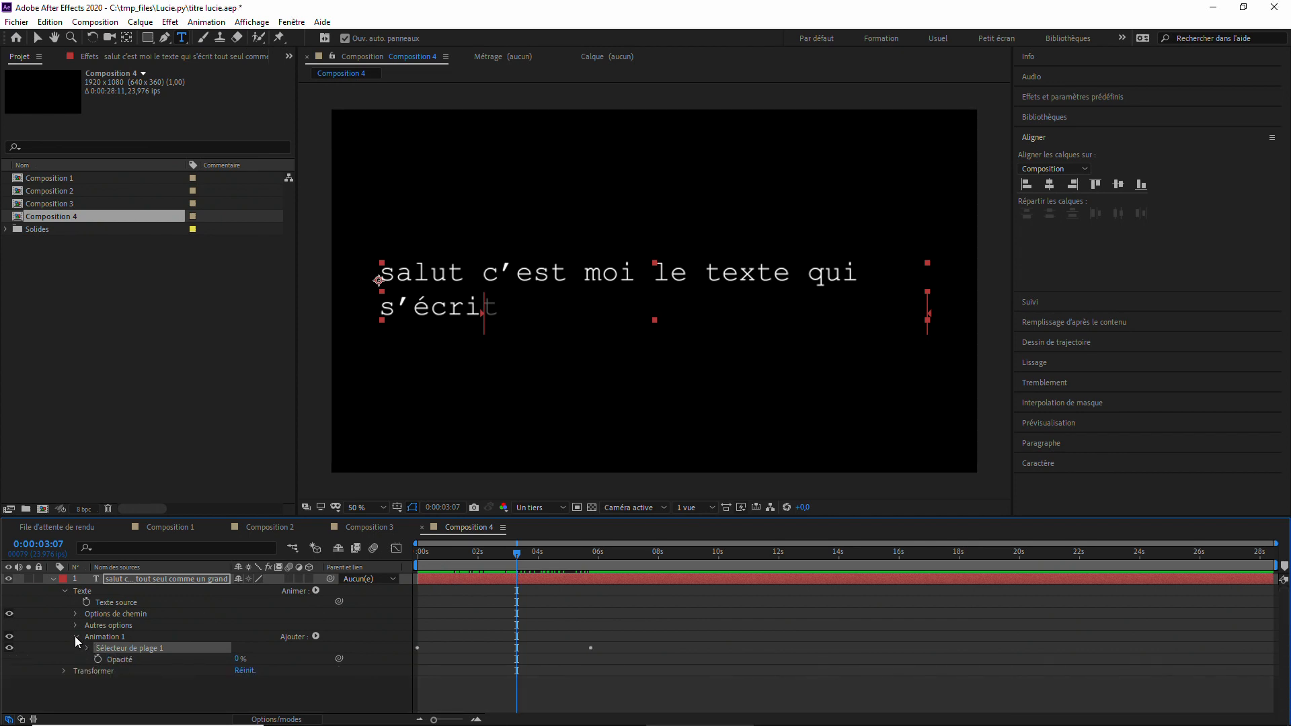
{"action": "left_click", "coordinate": [74, 636]}
{"action": "left_click", "coordinate": [63, 591]}
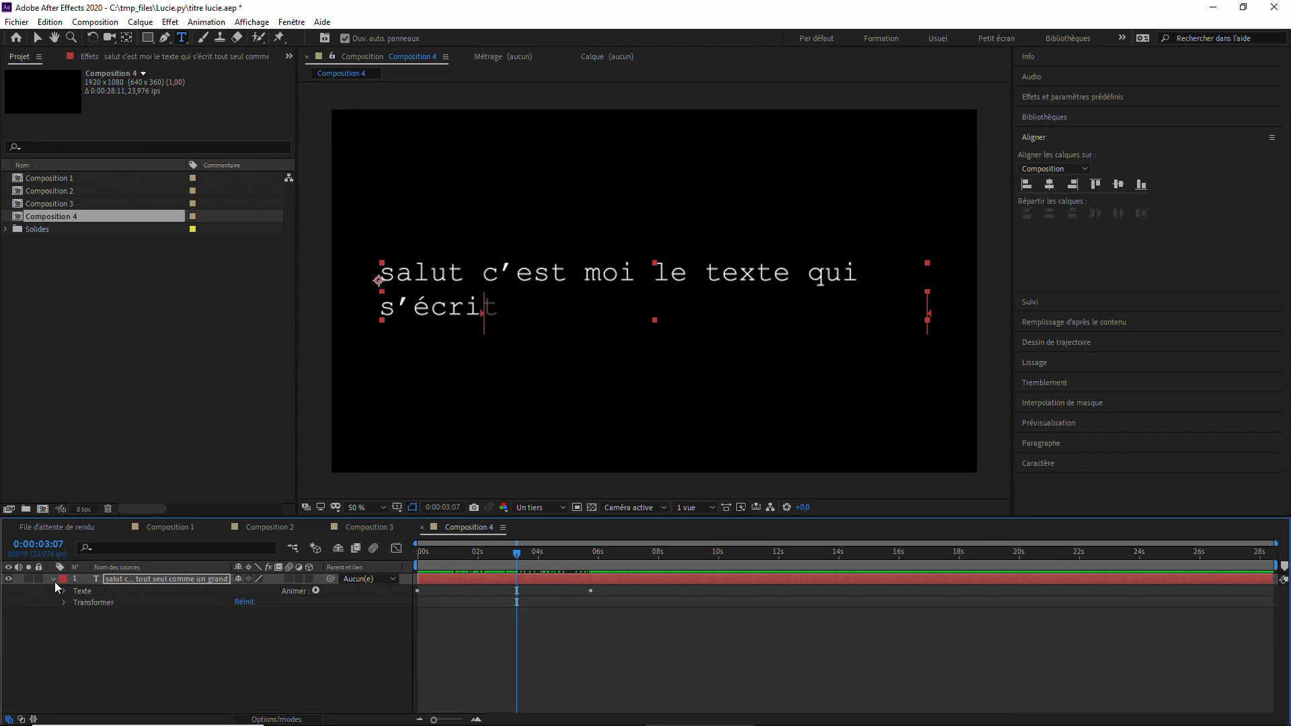
{"action": "left_click", "coordinate": [53, 581]}
Create a full-composition solid layer with the colour set to white (FFFFFF).
{"action": "right_click", "coordinate": [156, 617]}
{"action": "mouse_move", "coordinate": [372, 470]}
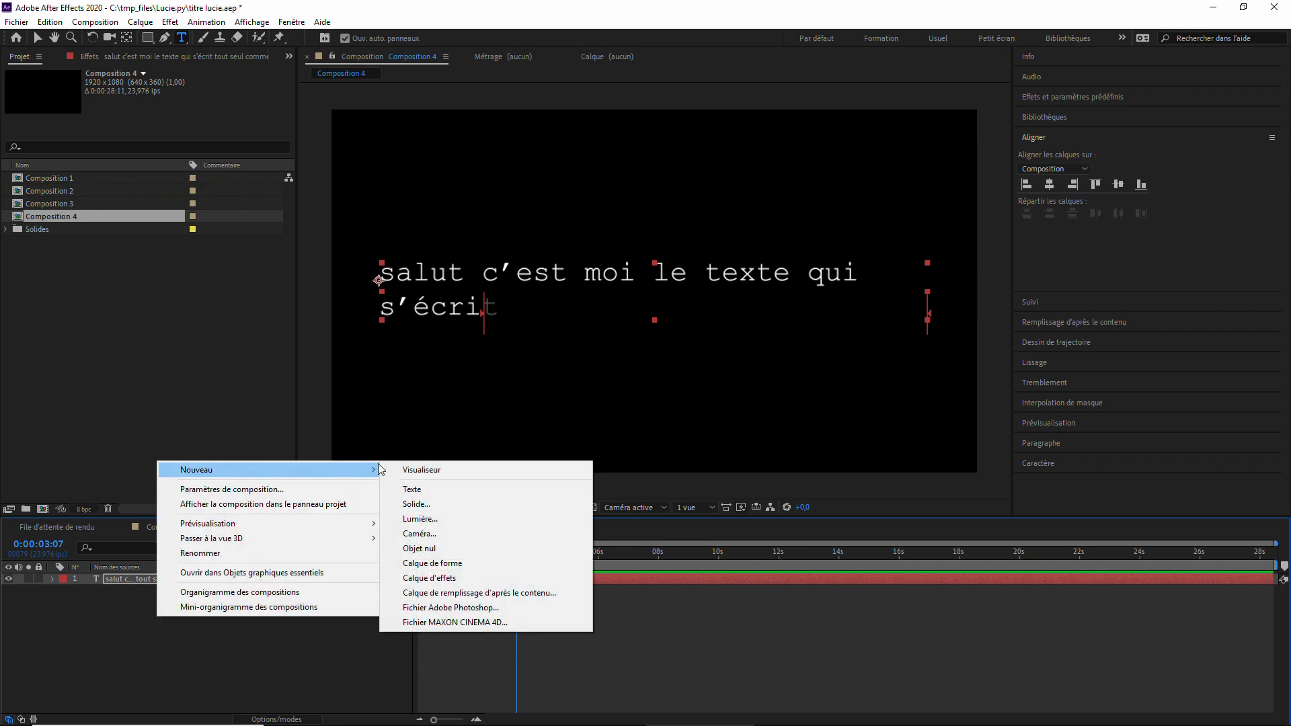
{"action": "left_click", "coordinate": [457, 505]}
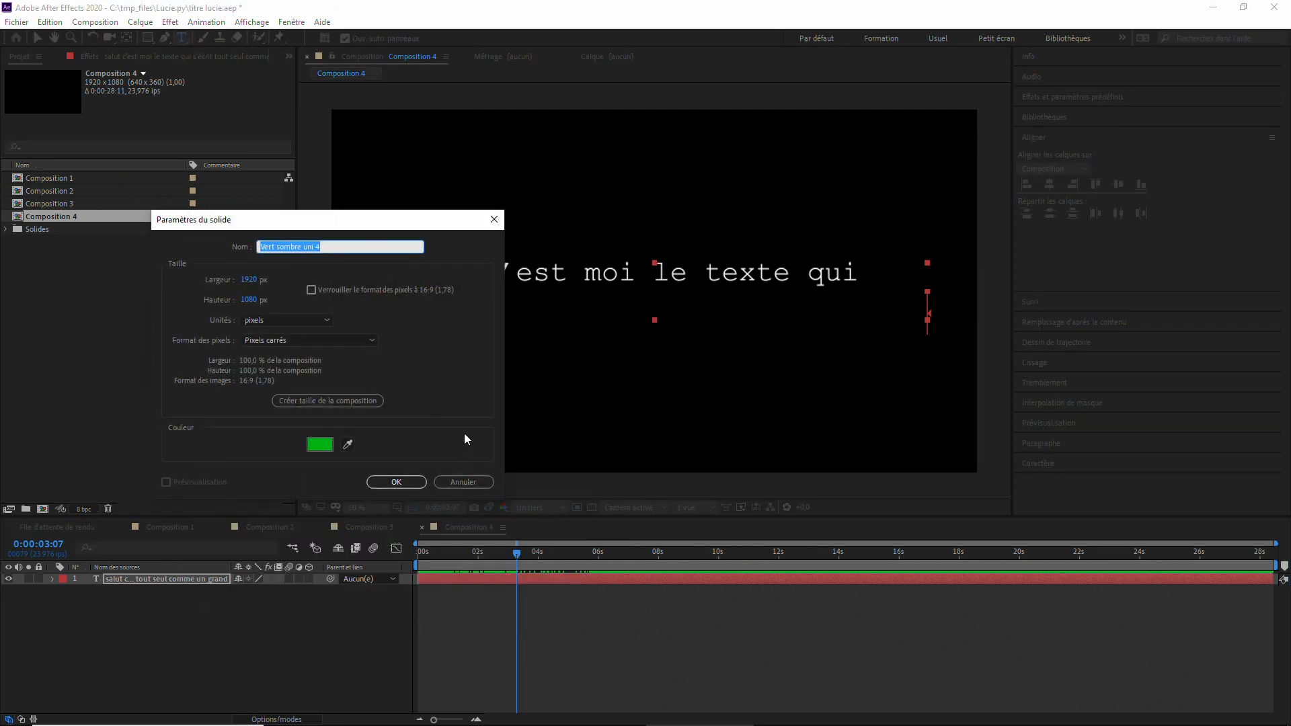
{"action": "left_click", "coordinate": [320, 445]}
{"action": "mouse_move", "coordinate": [902, 438]}
{"action": "left_mouse_down"}
{"action": "mouse_move", "coordinate": [839, 403]}
{"action": "mouse_move", "coordinate": [830, 381]}
{"action": "mouse_move", "coordinate": [827, 398]}
{"action": "mouse_move", "coordinate": [822, 377]}
{"action": "left_mouse_up"}
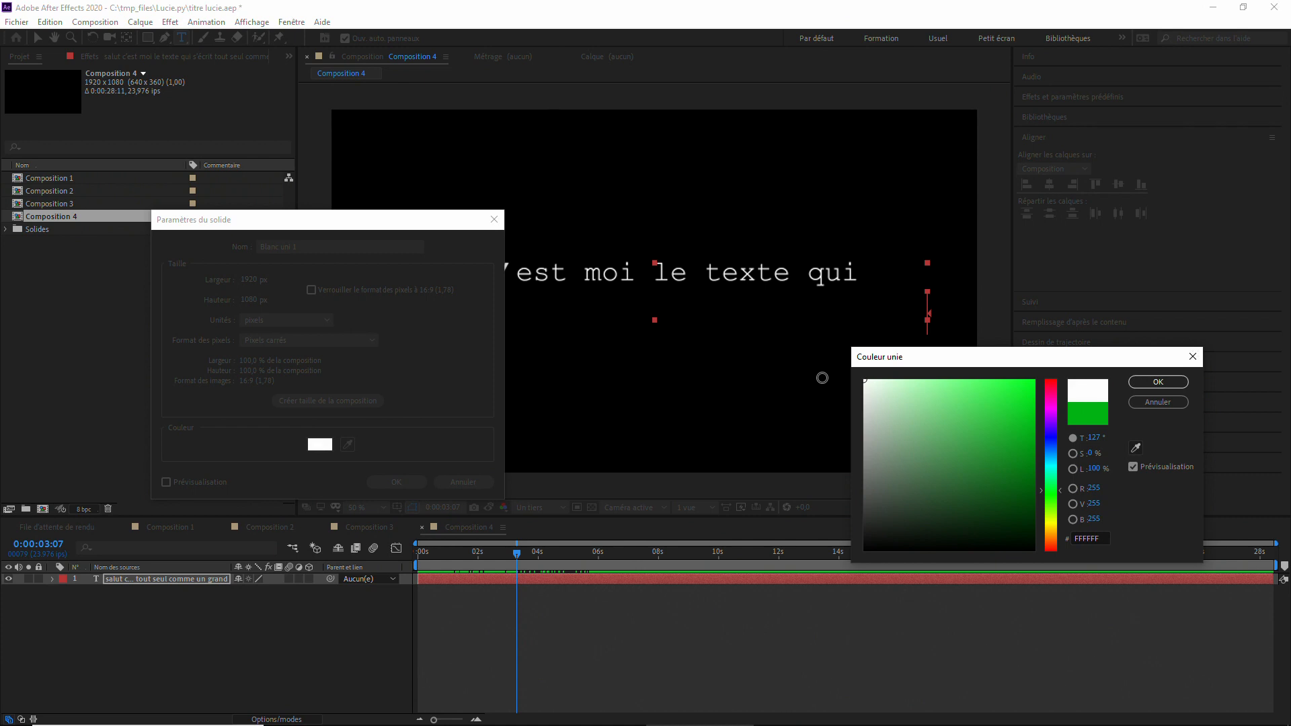
{"action": "left_click", "coordinate": [1136, 385]}
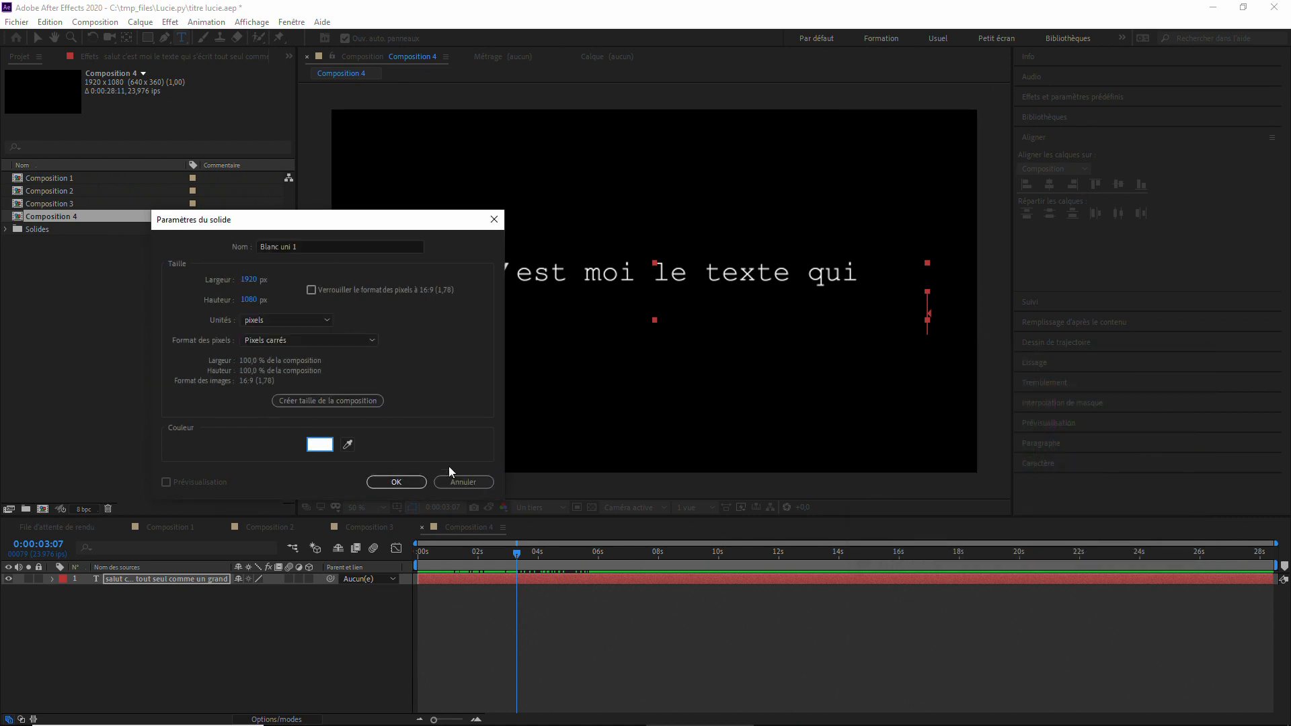
{"action": "left_click", "coordinate": [396, 481]}
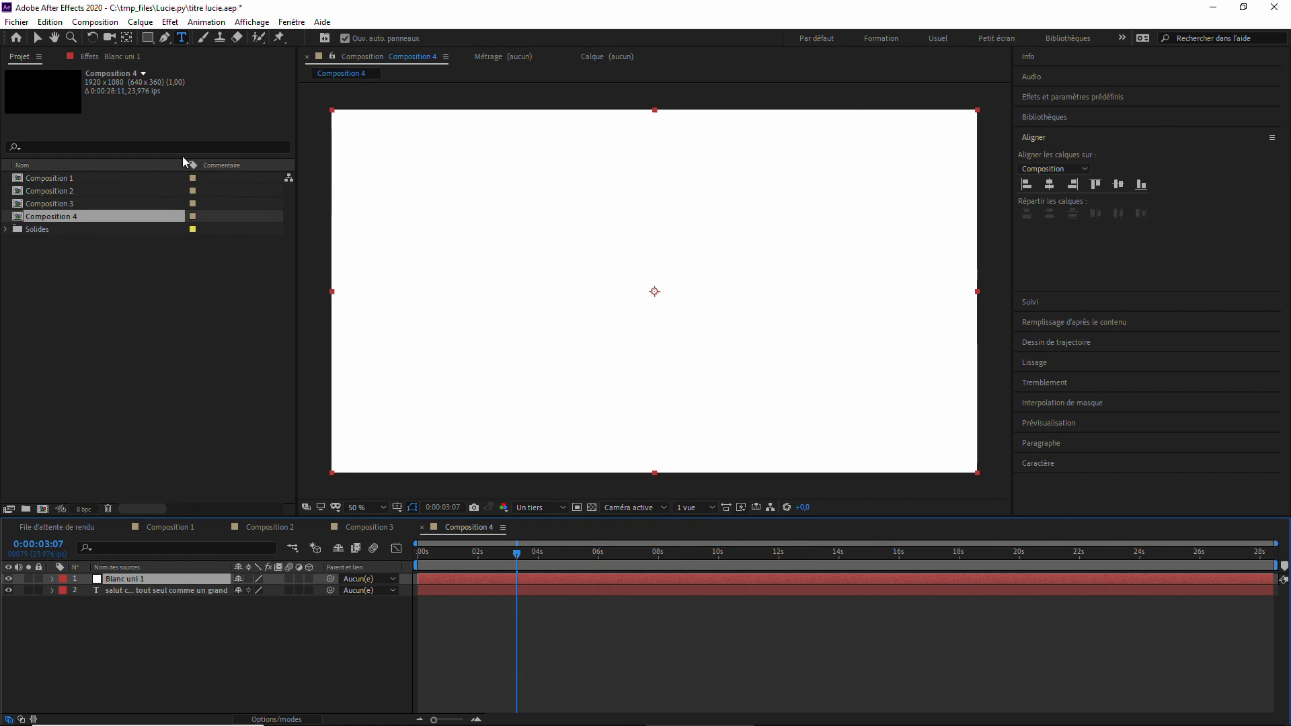
Mask the white solid with a narrow vertical rectangle just below the text to form a typing cursor.
{"action": "left_click", "coordinate": [147, 38]}
{"action": "left_click_drag", "start_coordinate": [565, 334], "coordinate": [573, 375]}
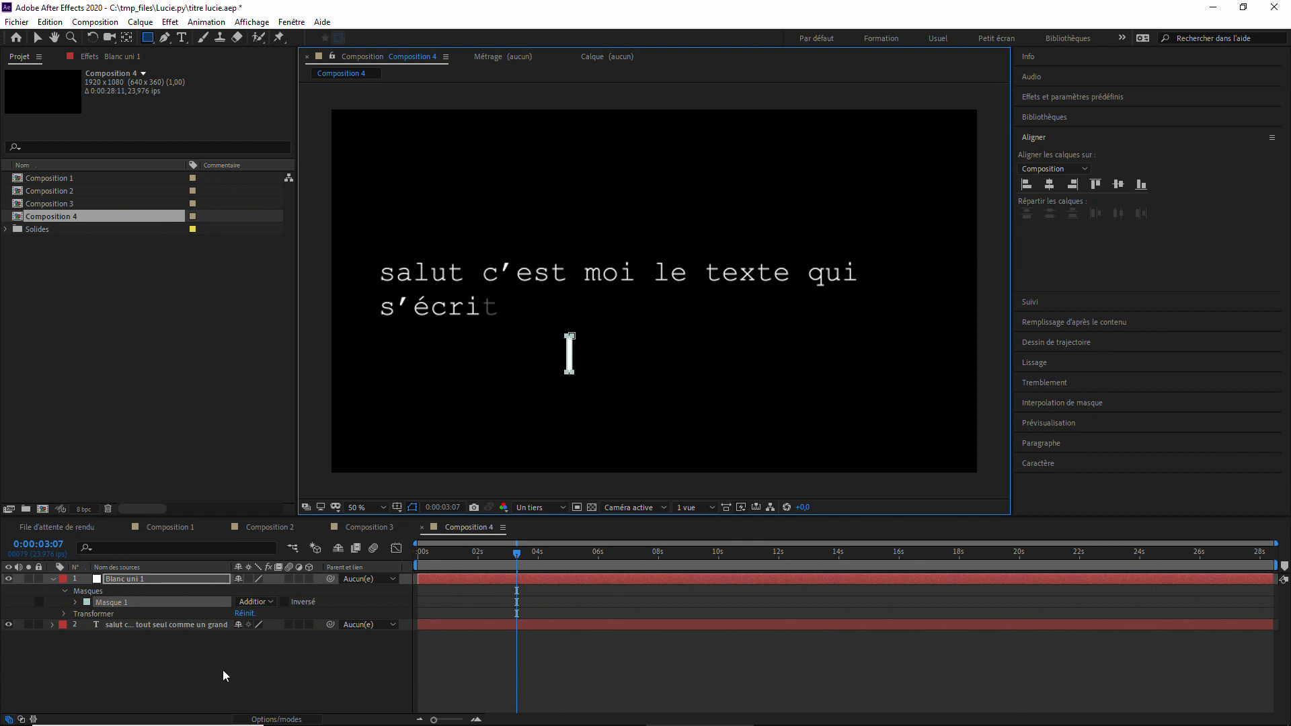
{"action": "left_click", "coordinate": [209, 636]}
Keyframe the white solid's opacity at 100 % at 0:00:00:00, 0 % at 0:00:00:23 and 100 % at 0:00:01:19.
{"action": "left_click", "coordinate": [175, 581]}
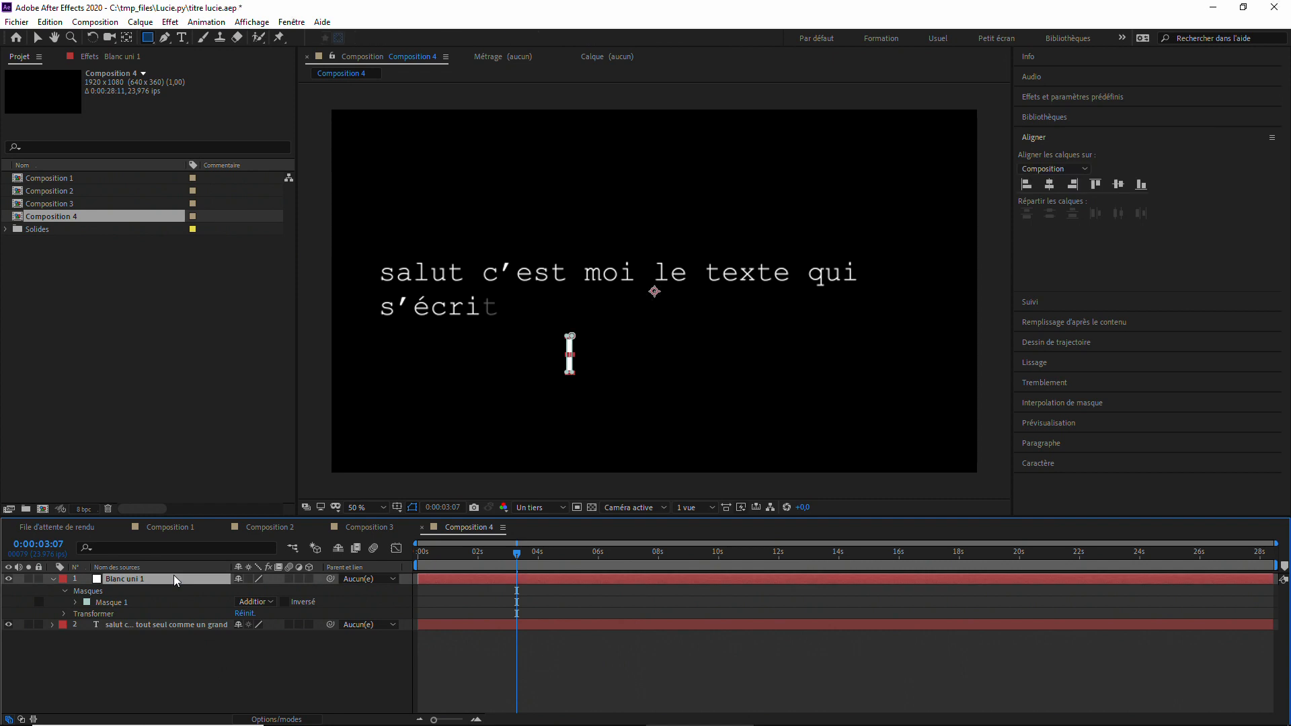
{"action": "key", "text": "t"}
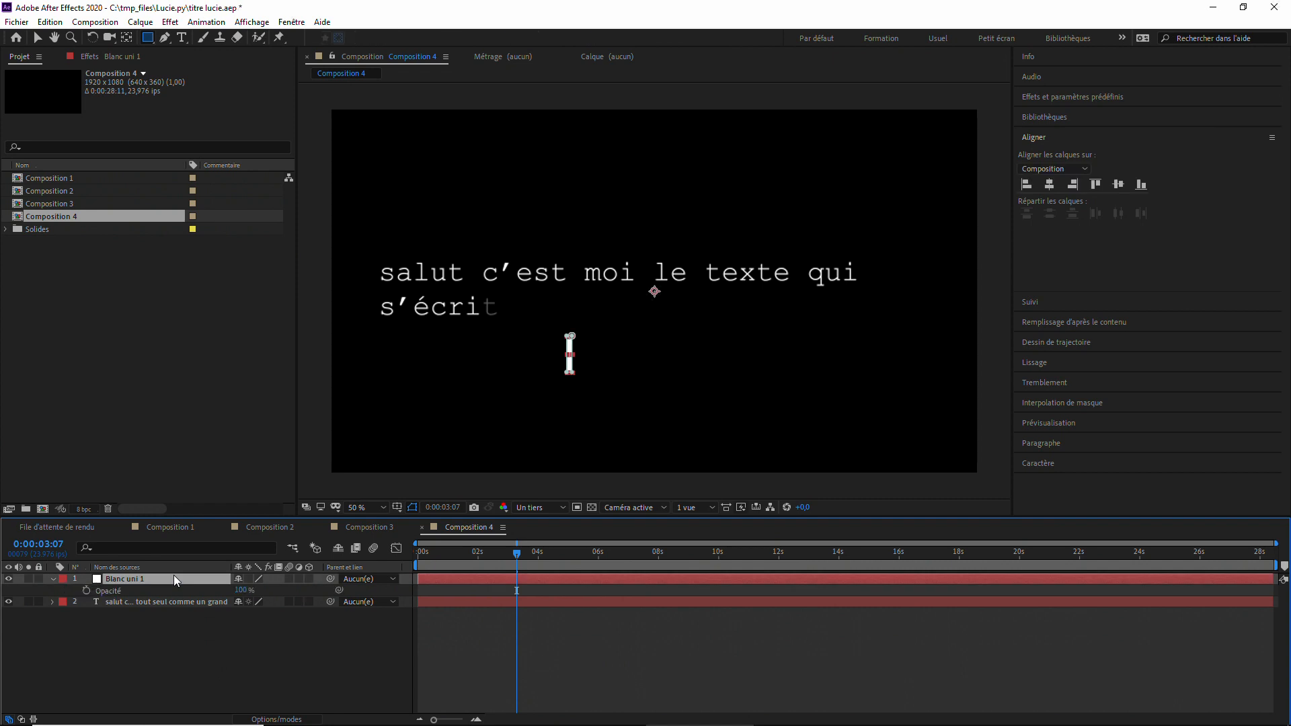
{"action": "left_click_drag", "start_coordinate": [522, 560], "coordinate": [387, 565]}
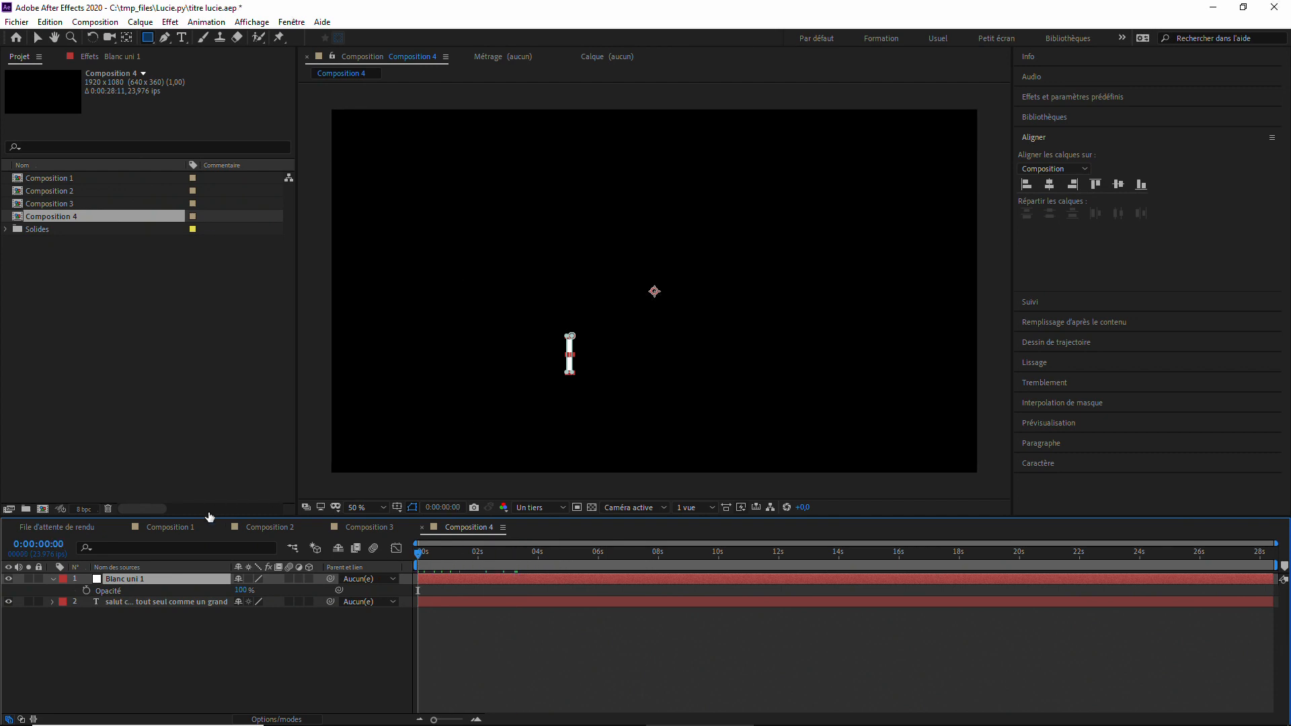
{"action": "left_click", "coordinate": [86, 591]}
{"action": "left_click_drag", "start_coordinate": [423, 552], "coordinate": [437, 557]}
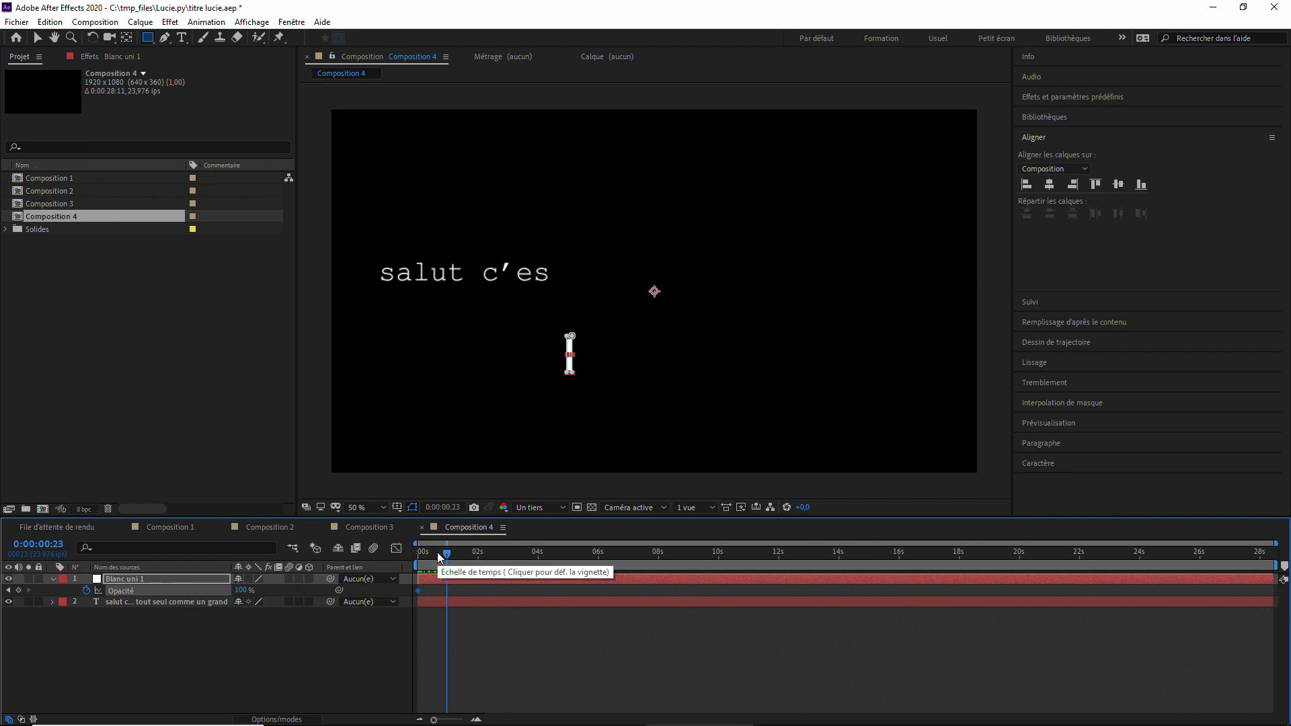
{"action": "left_click_drag", "start_coordinate": [242, 591], "coordinate": [118, 604]}
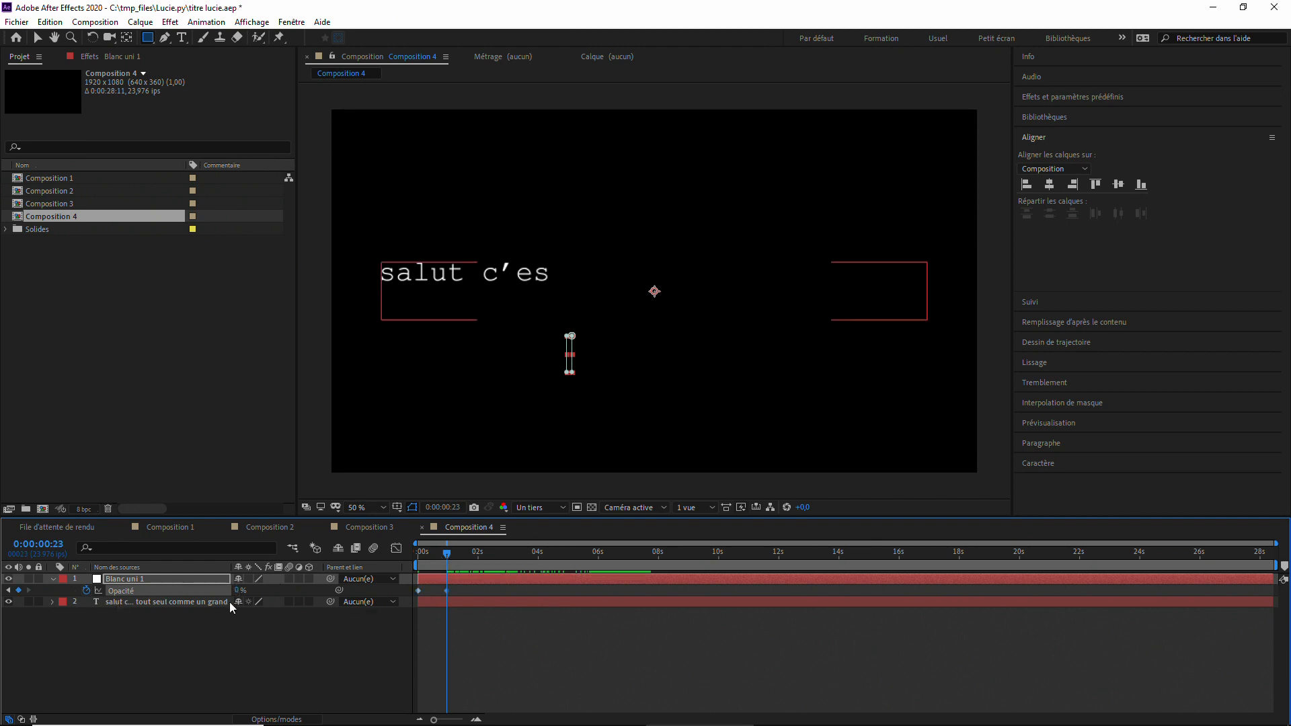
{"action": "left_click_drag", "start_coordinate": [448, 555], "coordinate": [475, 562]}
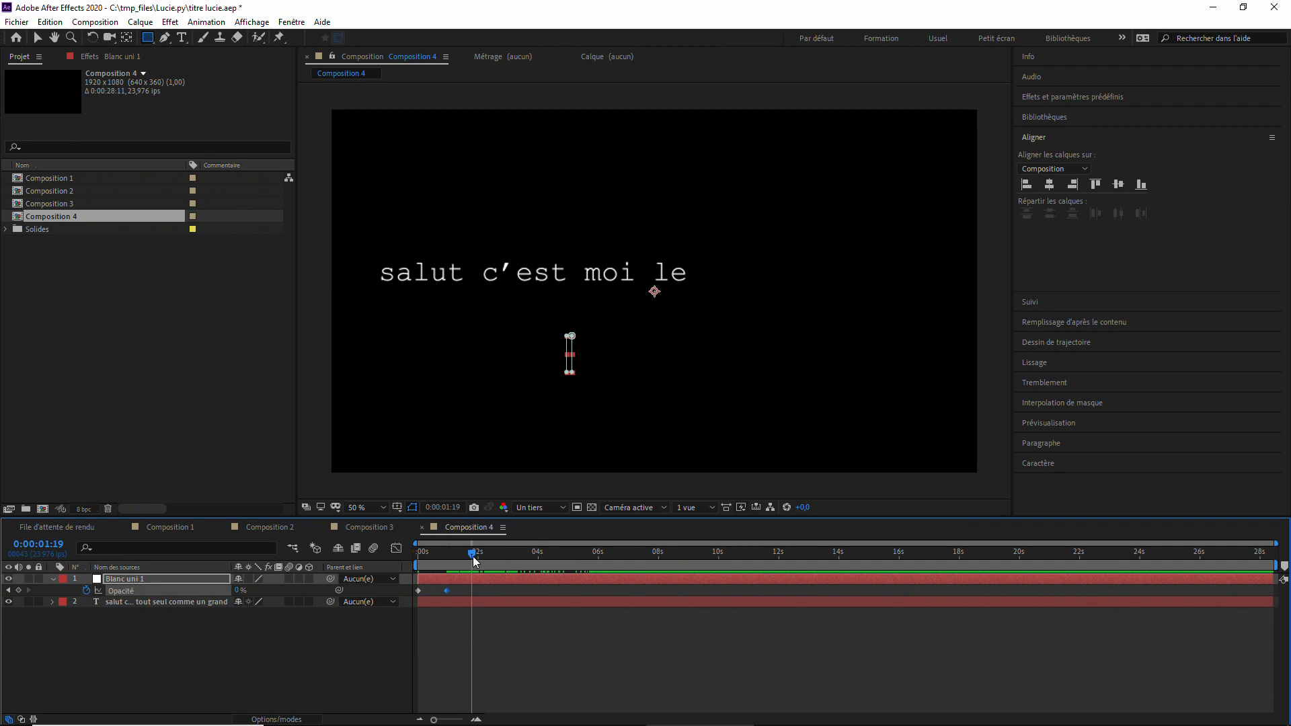
{"action": "left_click_drag", "start_coordinate": [239, 591], "coordinate": [330, 591]}
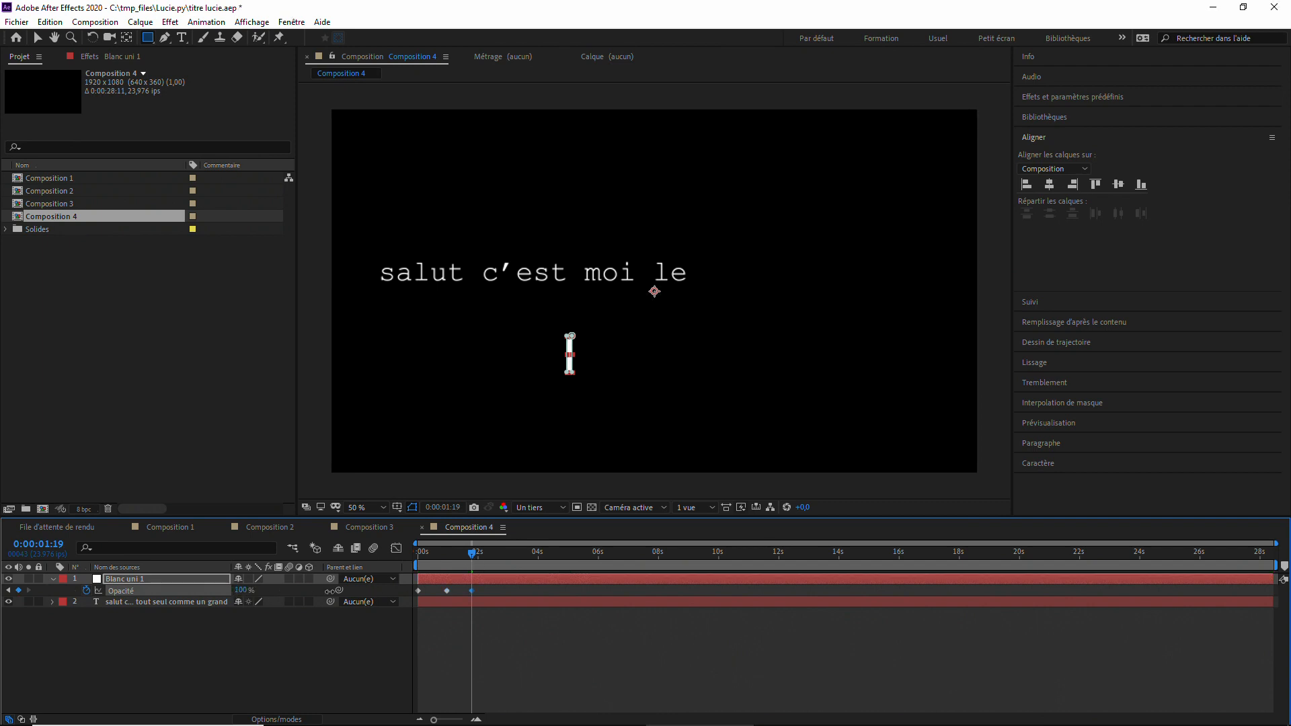
Give the white solid's opacity the expression loopOut() in place of the default one, and play back the repeating blink.
{"action": "left_click", "coordinate": [314, 643]}
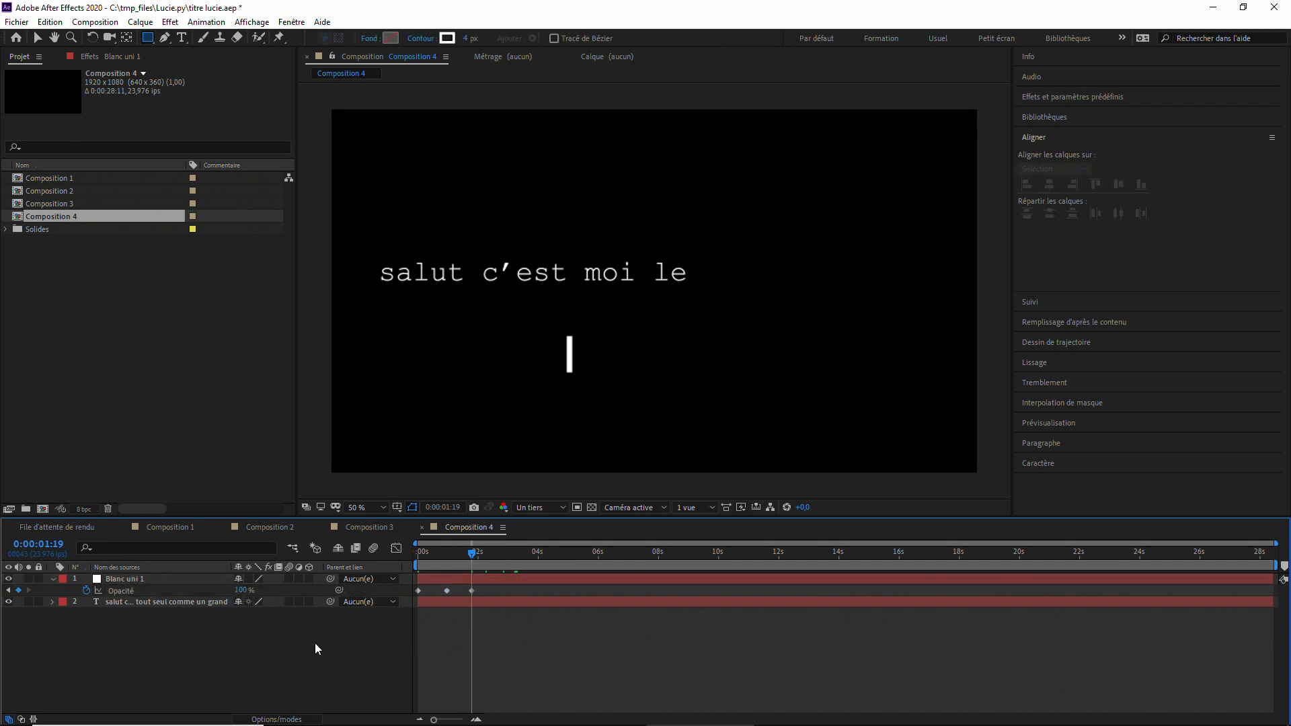
{"action": "left_click", "coordinate": [118, 591]}
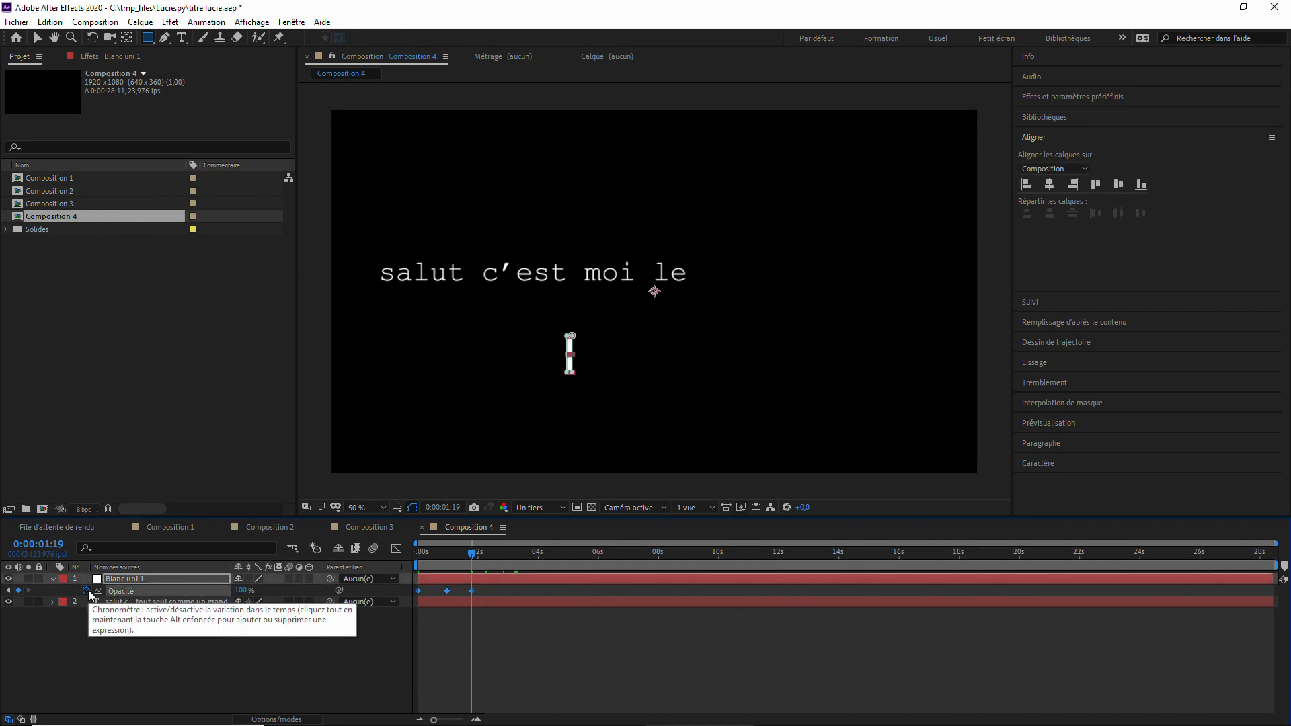
{"action": "left_click", "coordinate": [87, 591], "text": "alt"}
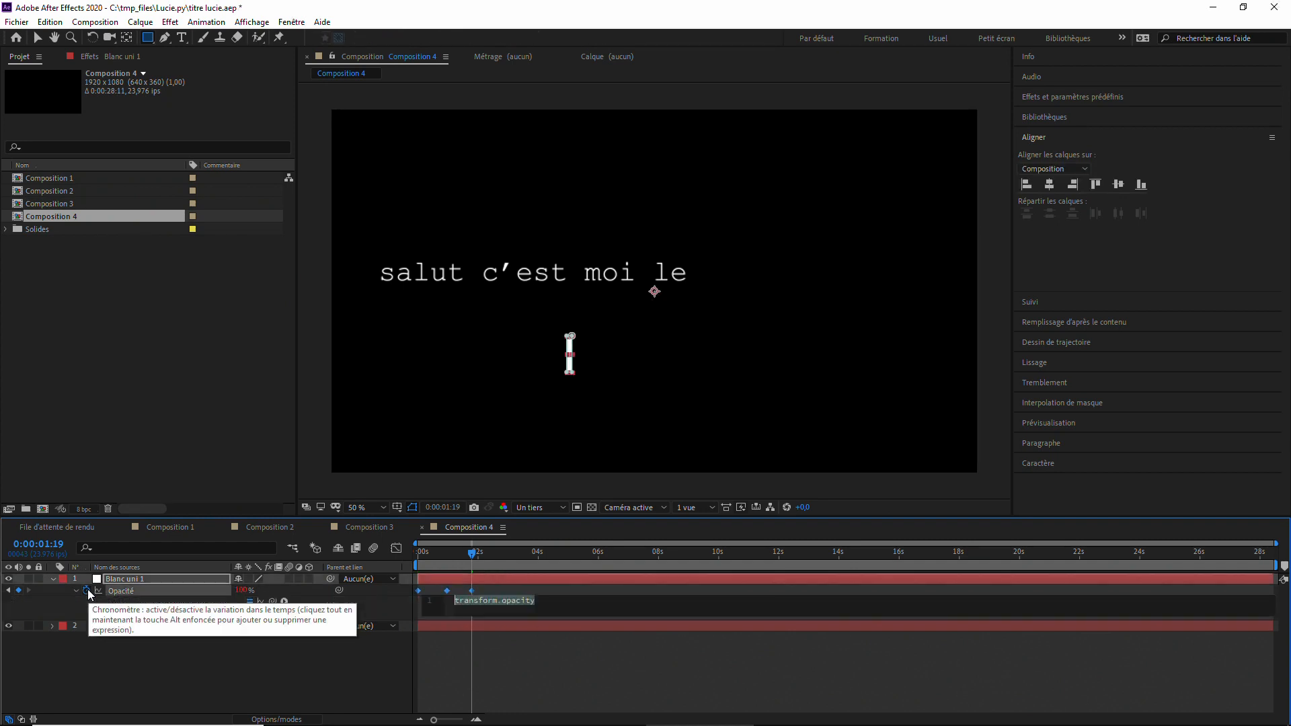
{"action": "left_click", "coordinate": [560, 604]}
{"action": "key", "text": "BackSpace"}
{"action": "key", "text": "BackSpace"}
{"action": "key", "text": "BackSpace"}
{"action": "key", "text": "BackSpace"}
{"action": "key", "text": "BackSpace"}
{"action": "key", "text": "BackSpace"}
{"action": "key", "text": "BackSpace"}
{"action": "key", "text": "BackSpace"}
{"action": "key", "text": "BackSpace"}
{"action": "key", "text": "BackSpace"}
{"action": "key", "text": "BackSpace"}
{"action": "key", "text": "BackSpace"}
{"action": "key", "text": "BackSpace"}
{"action": "key", "text": "BackSpace"}
{"action": "key", "text": "BackSpace"}
{"action": "key", "text": "BackSpace"}
{"action": "key", "text": "BackSpace"}
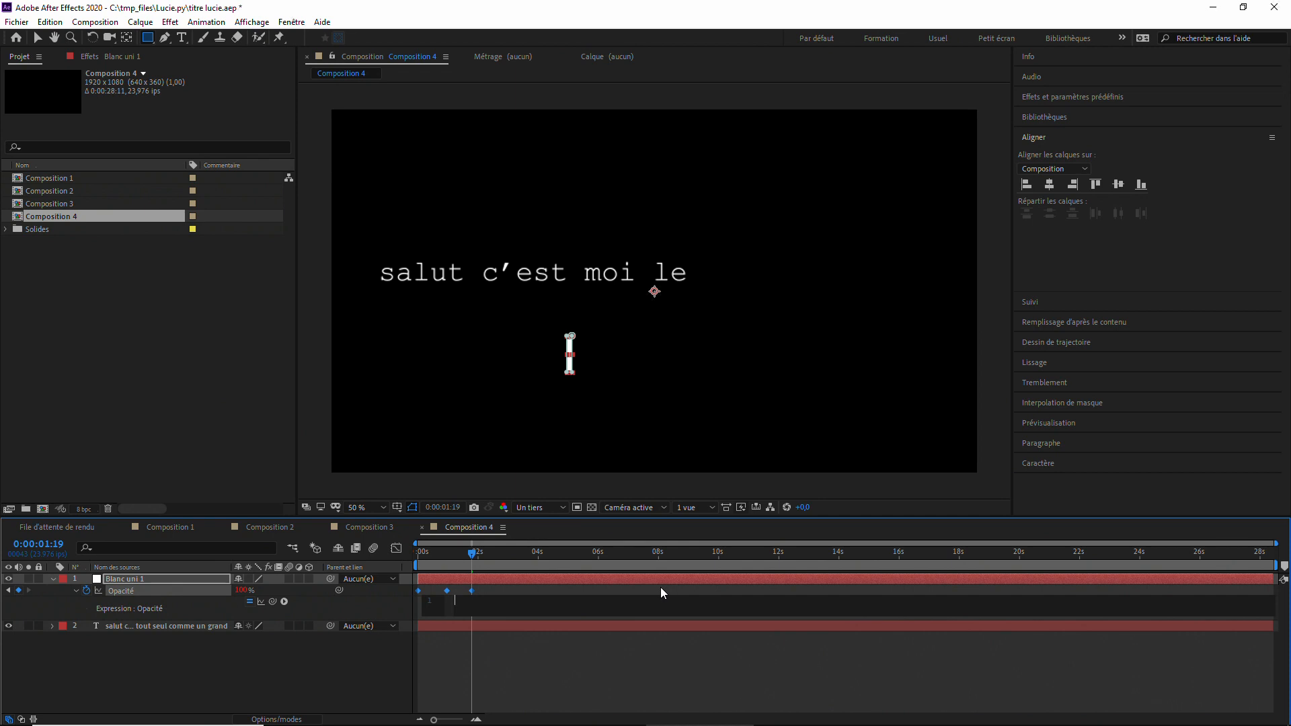
{"action": "type", "text": "lo"}
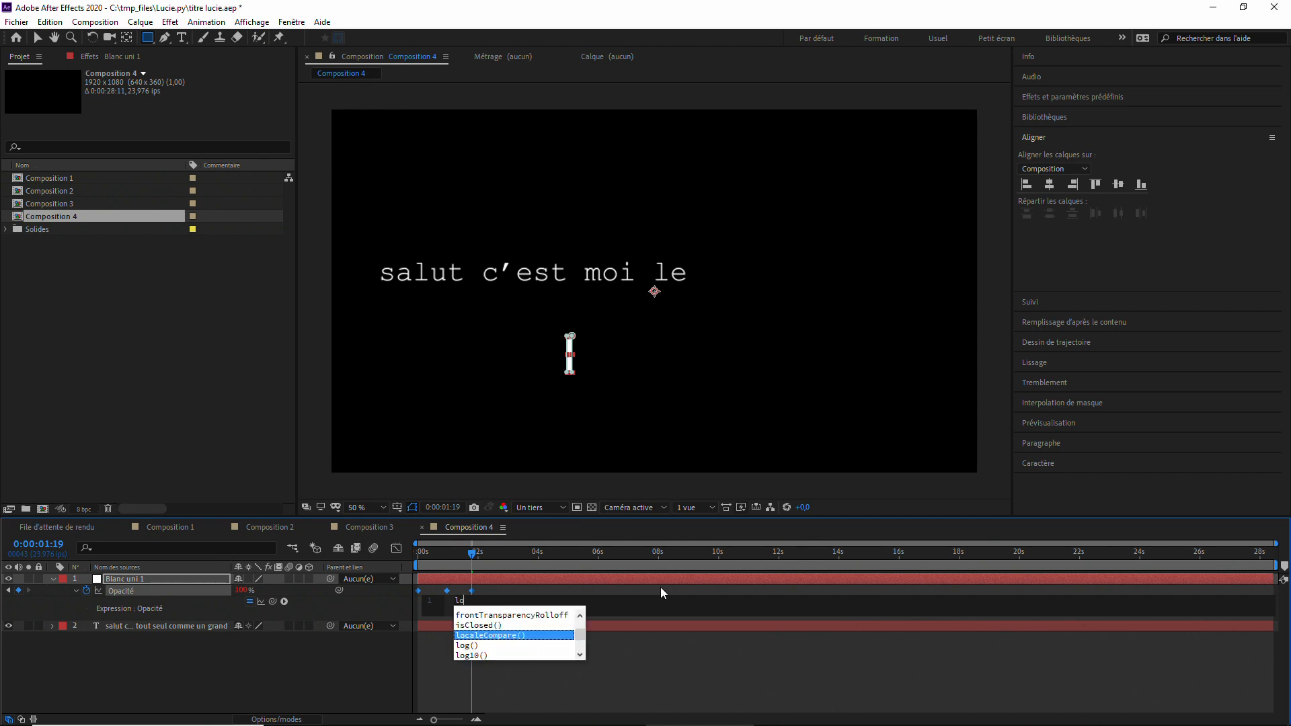
{"action": "type", "text": "c"}
{"action": "key", "text": "Down"}
{"action": "key", "text": "Down"}
{"action": "key", "text": "Down"}
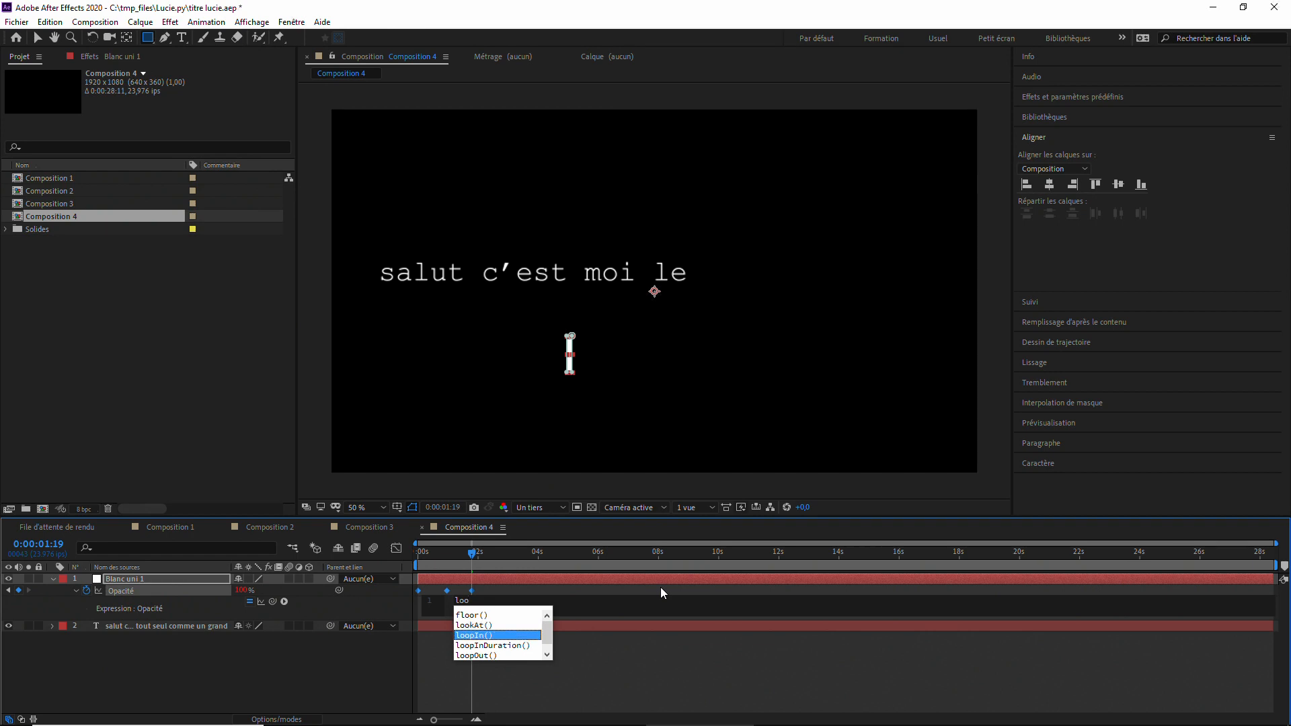
{"action": "key", "text": "Return"}
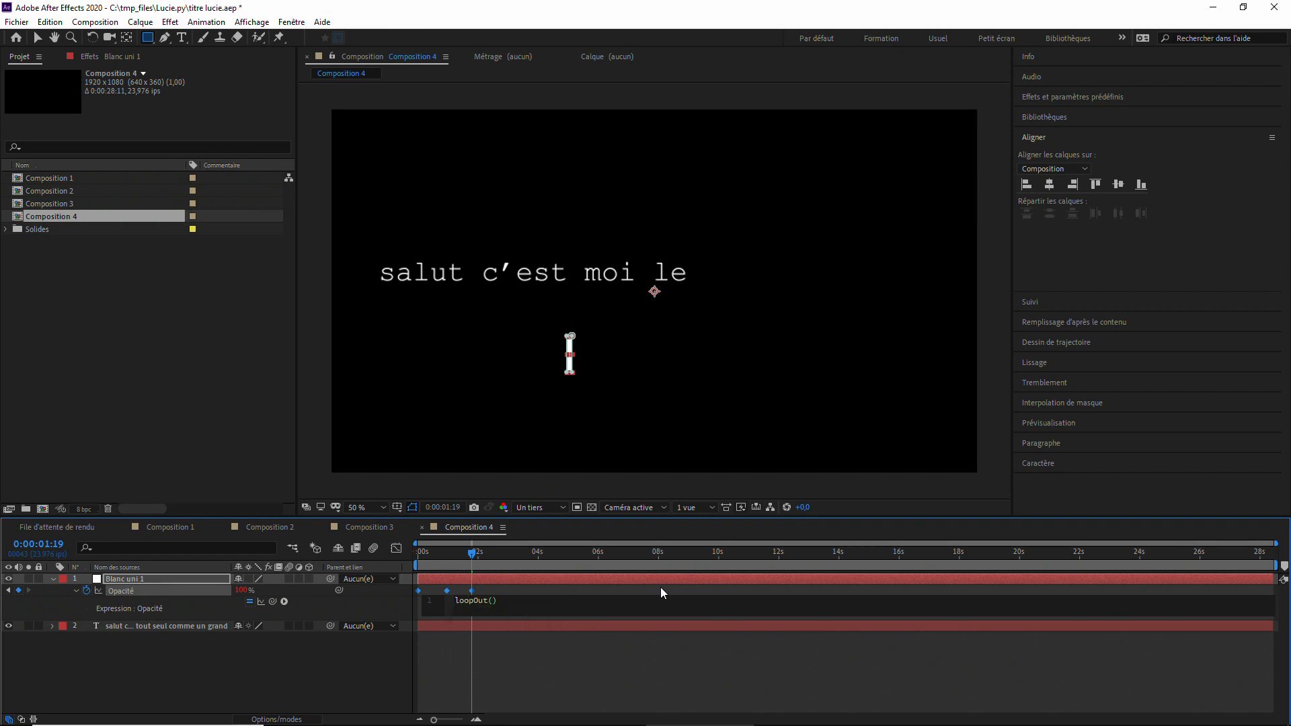
{"action": "left_click", "coordinate": [475, 553]}
{"action": "key", "text": "space"}
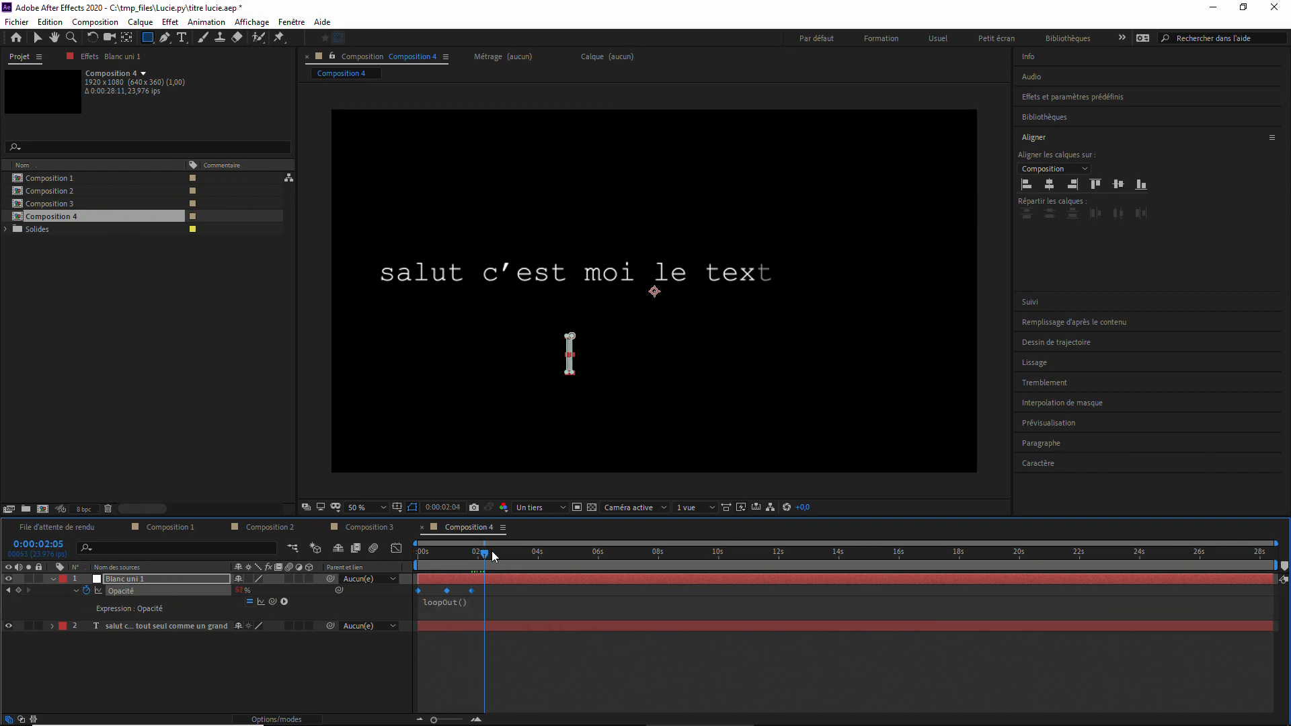
{"action": "left_click", "coordinate": [344, 671]}
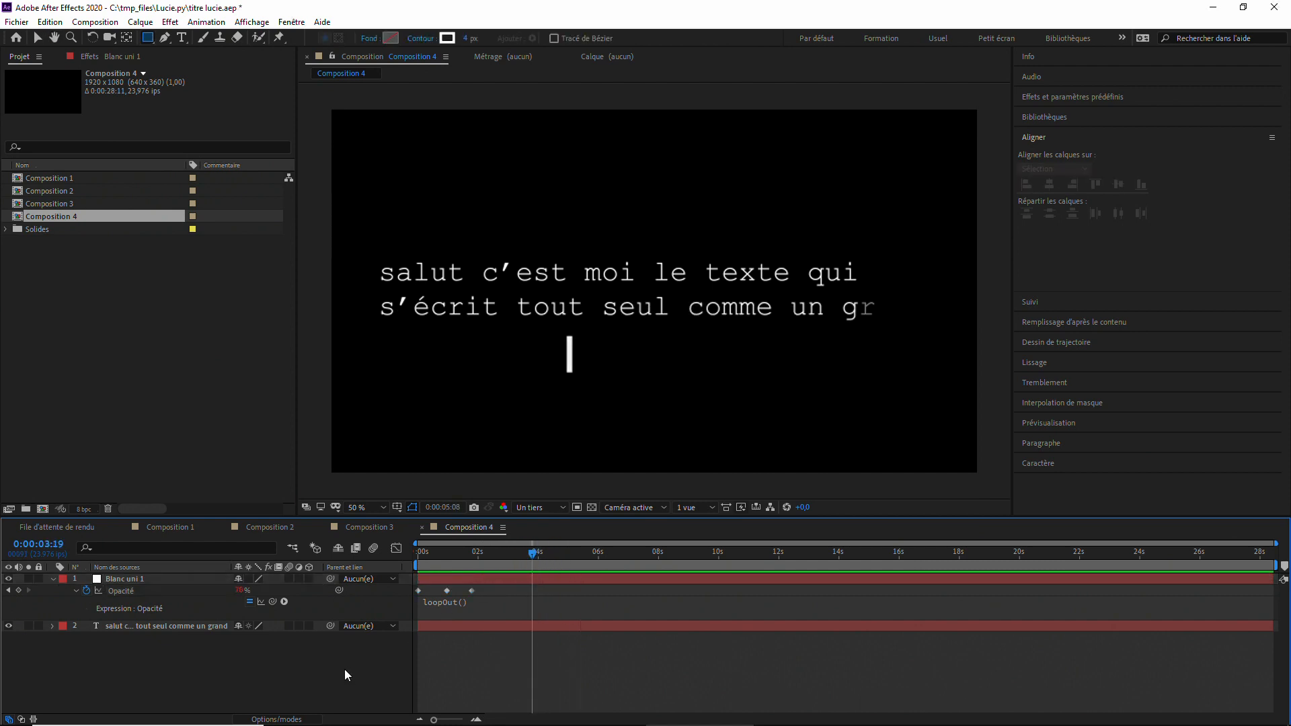
Move the second and third opacity keyframes closer to the start of the timeline for faster blinking, and preview the animation.
{"action": "mouse_move", "coordinate": [447, 592]}
{"action": "left_mouse_down"}
{"action": "mouse_move", "coordinate": [430, 592]}
{"action": "mouse_move", "coordinate": [464, 591]}
{"action": "mouse_move", "coordinate": [441, 591]}
{"action": "left_mouse_up"}
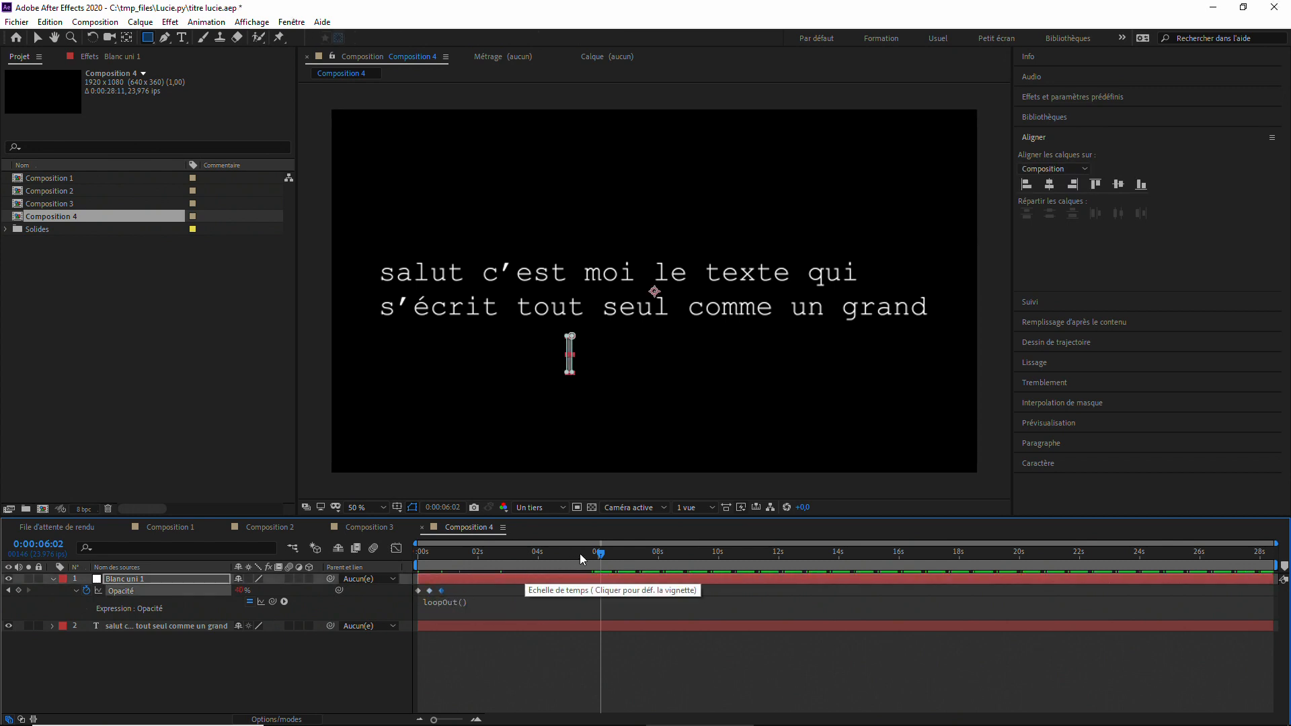
{"action": "key", "text": "Home"}
{"action": "key", "text": "space"}
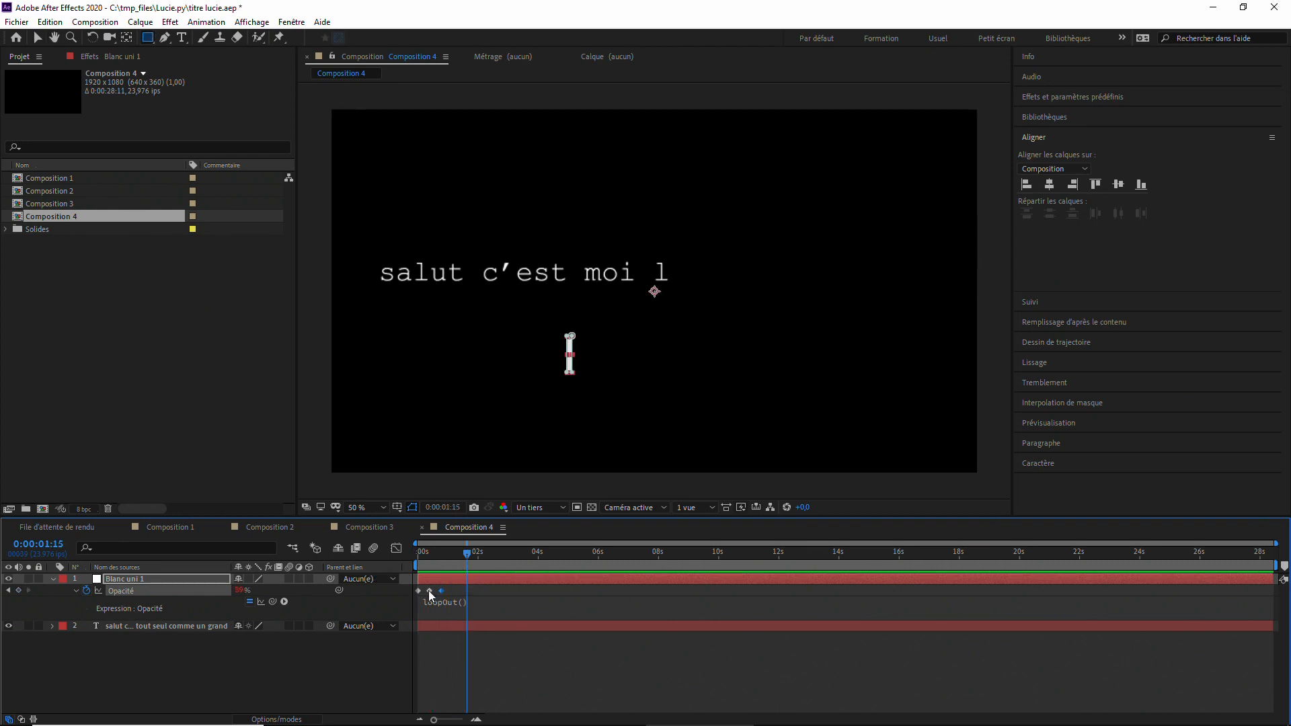
{"action": "left_click_drag", "start_coordinate": [429, 590], "coordinate": [414, 556]}
{"action": "key", "text": "space"}
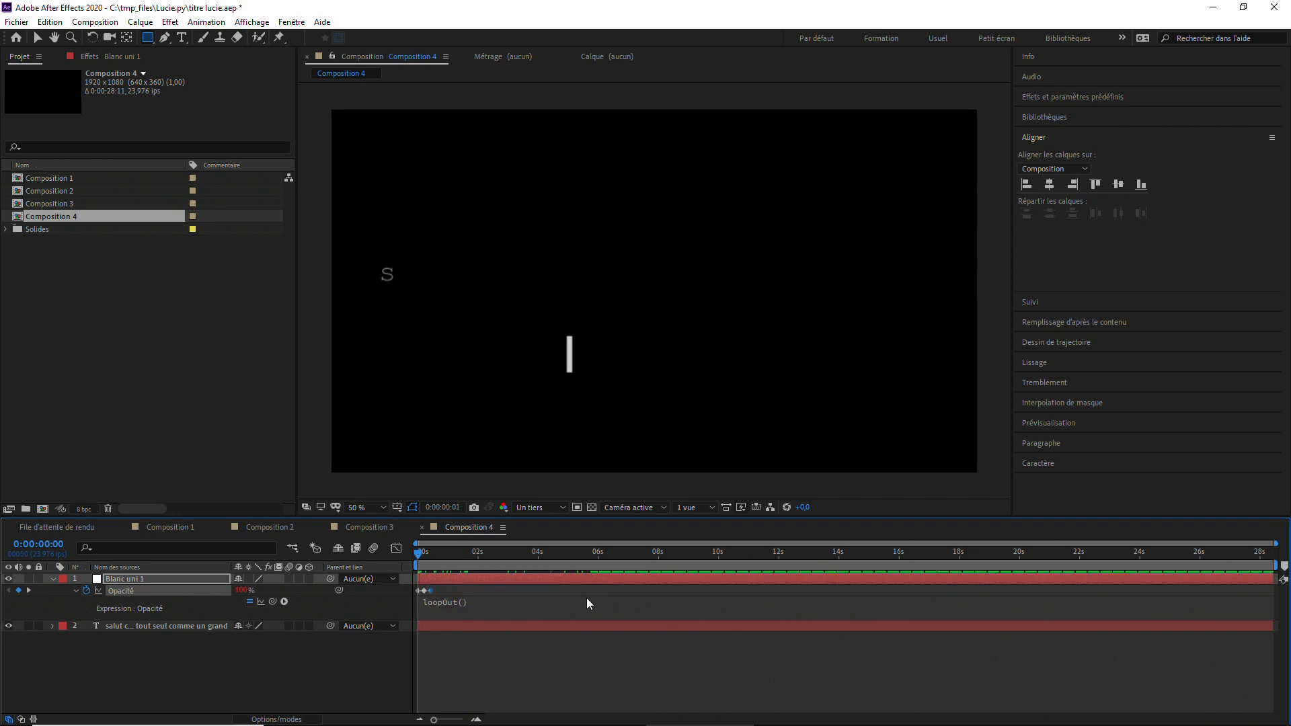
{"action": "key", "text": "space"}
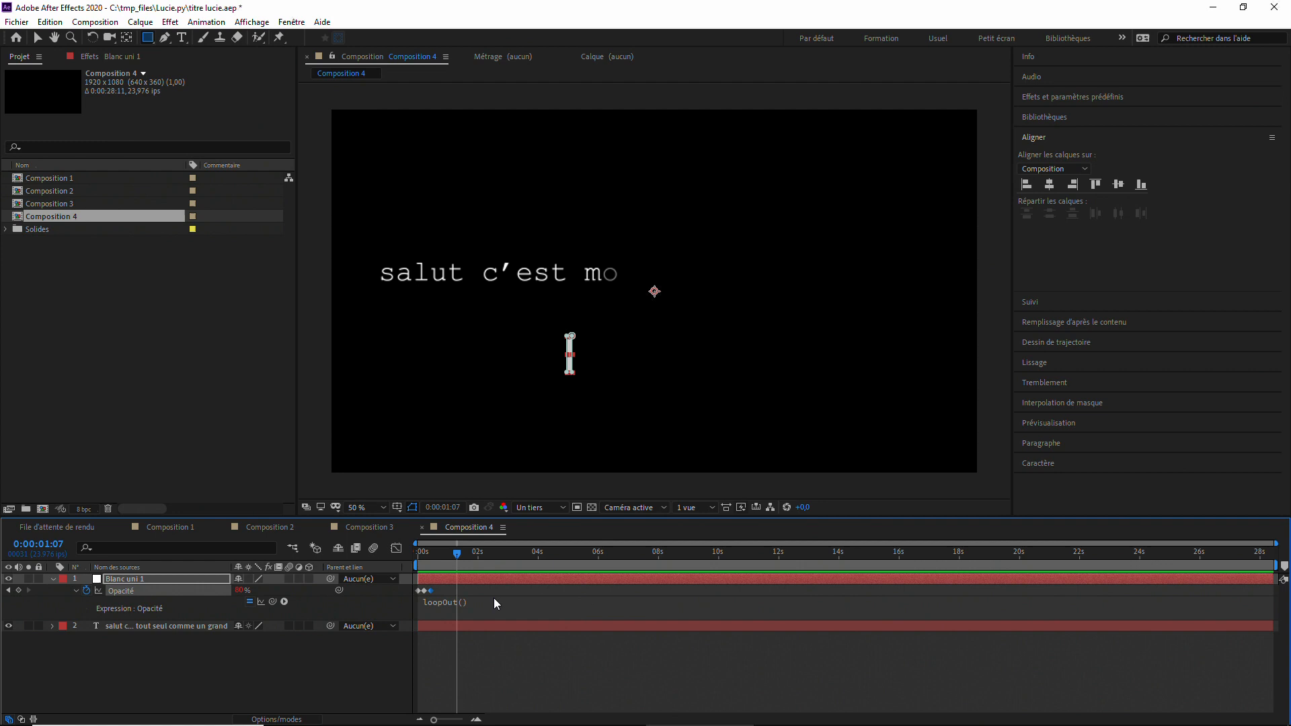
Show the white solid's position and set its first keyframe at 0:00:00:01.
{"action": "left_click", "coordinate": [291, 668]}
{"action": "left_click", "coordinate": [139, 580]}
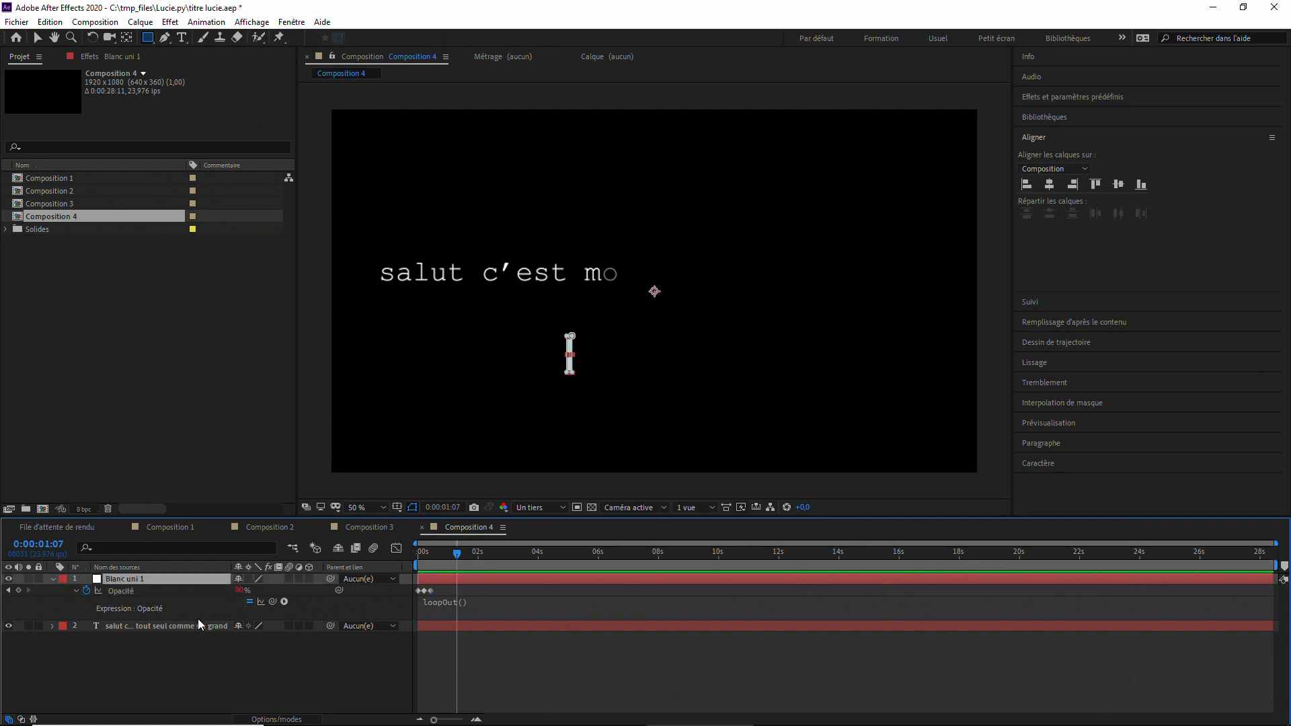
{"action": "key", "text": "p"}
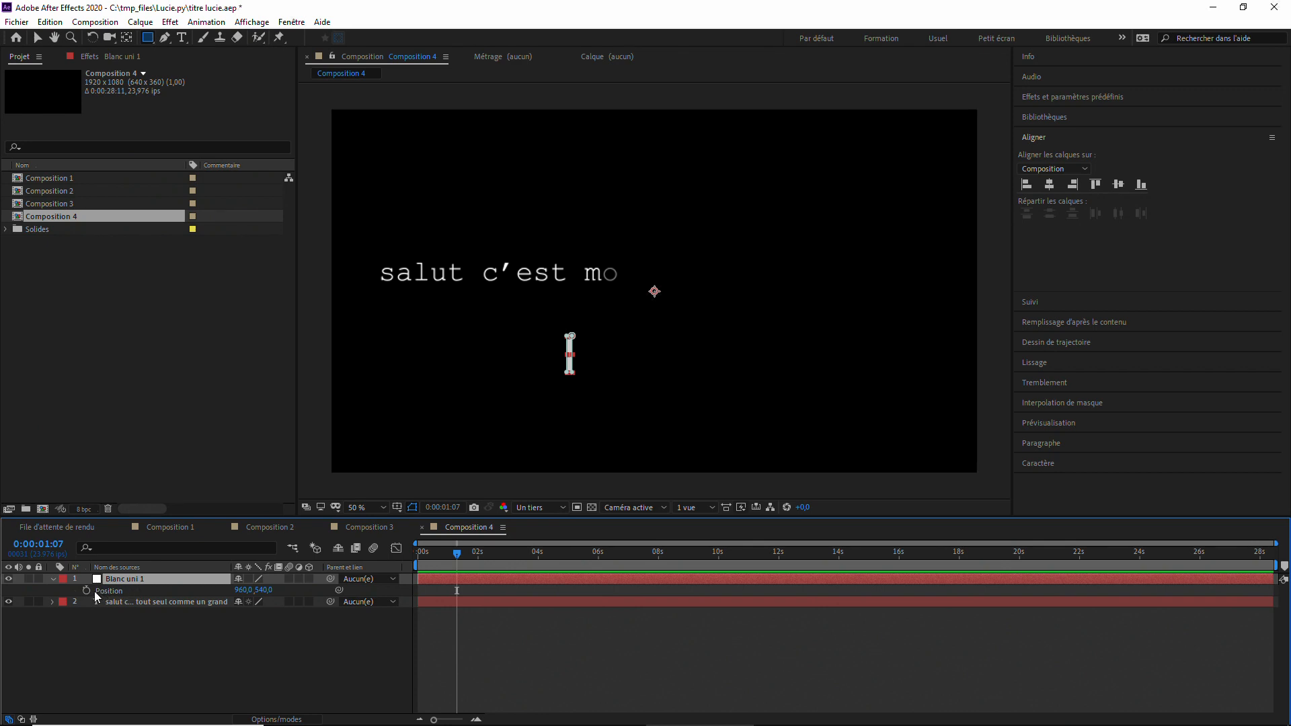
{"action": "left_click_drag", "start_coordinate": [457, 554], "coordinate": [388, 571]}
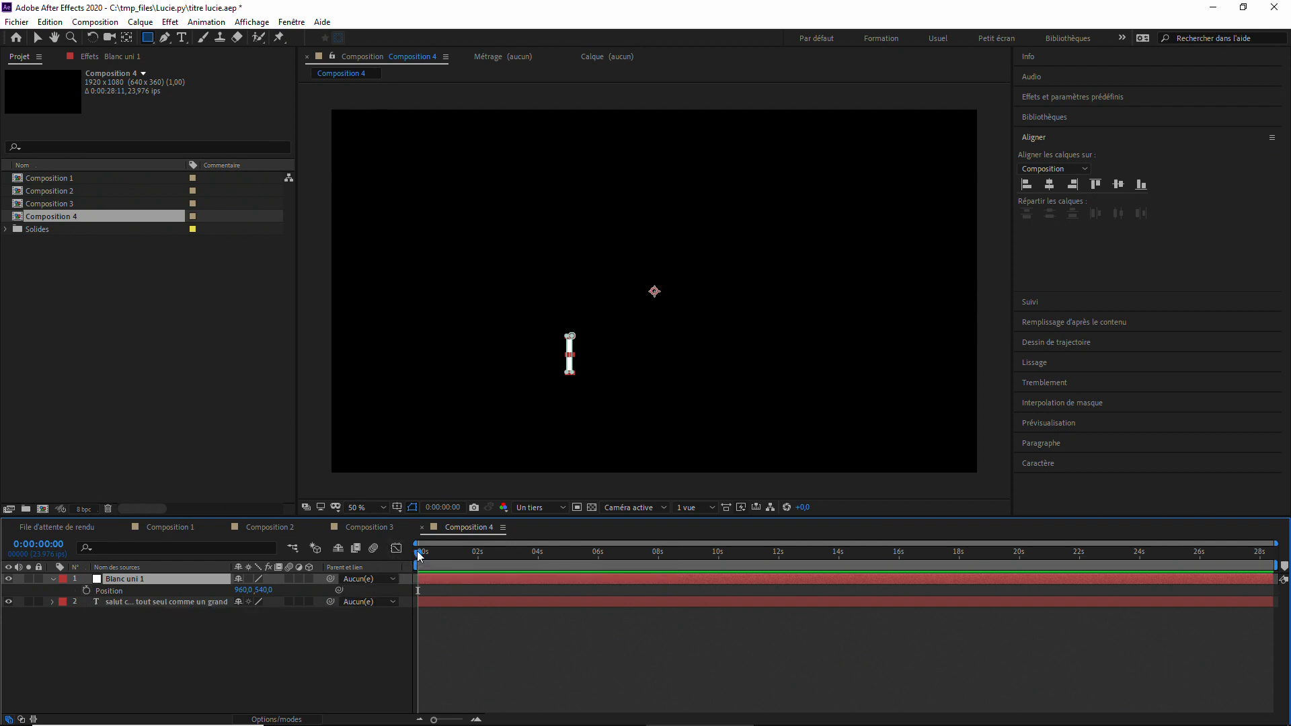
{"action": "left_click", "coordinate": [419, 552]}
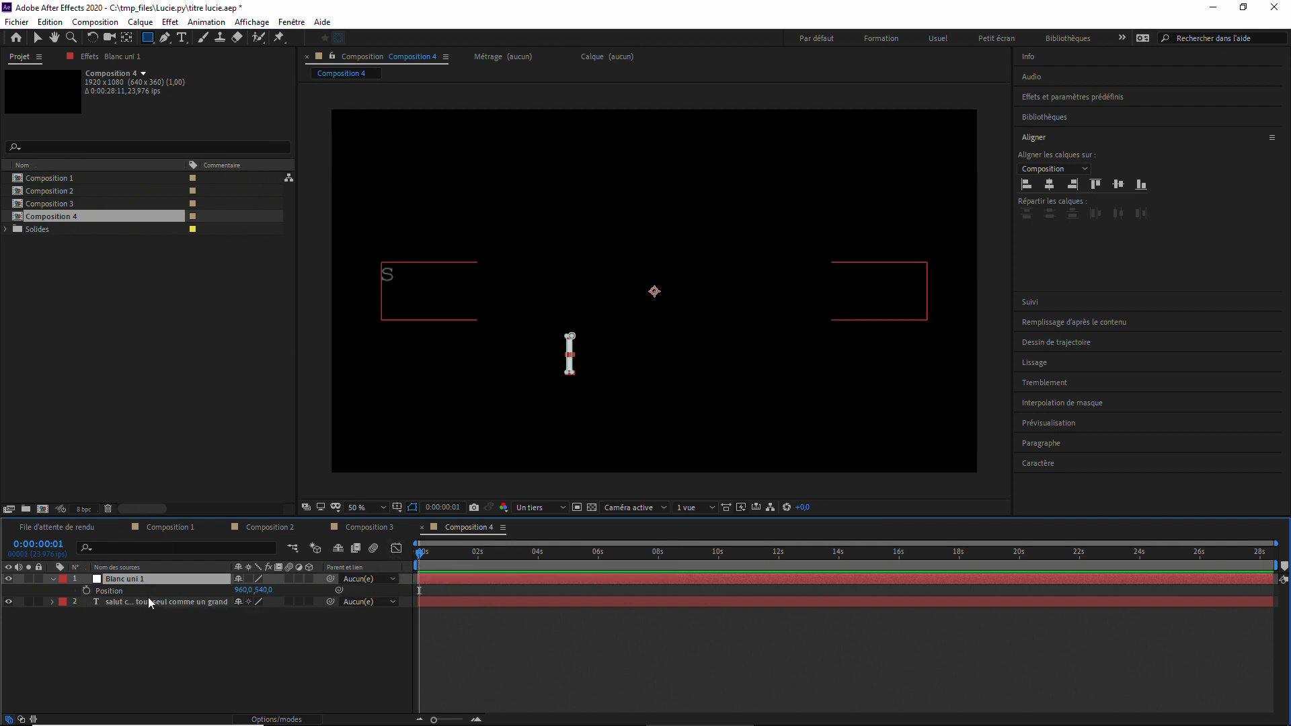
{"action": "left_click", "coordinate": [86, 591]}
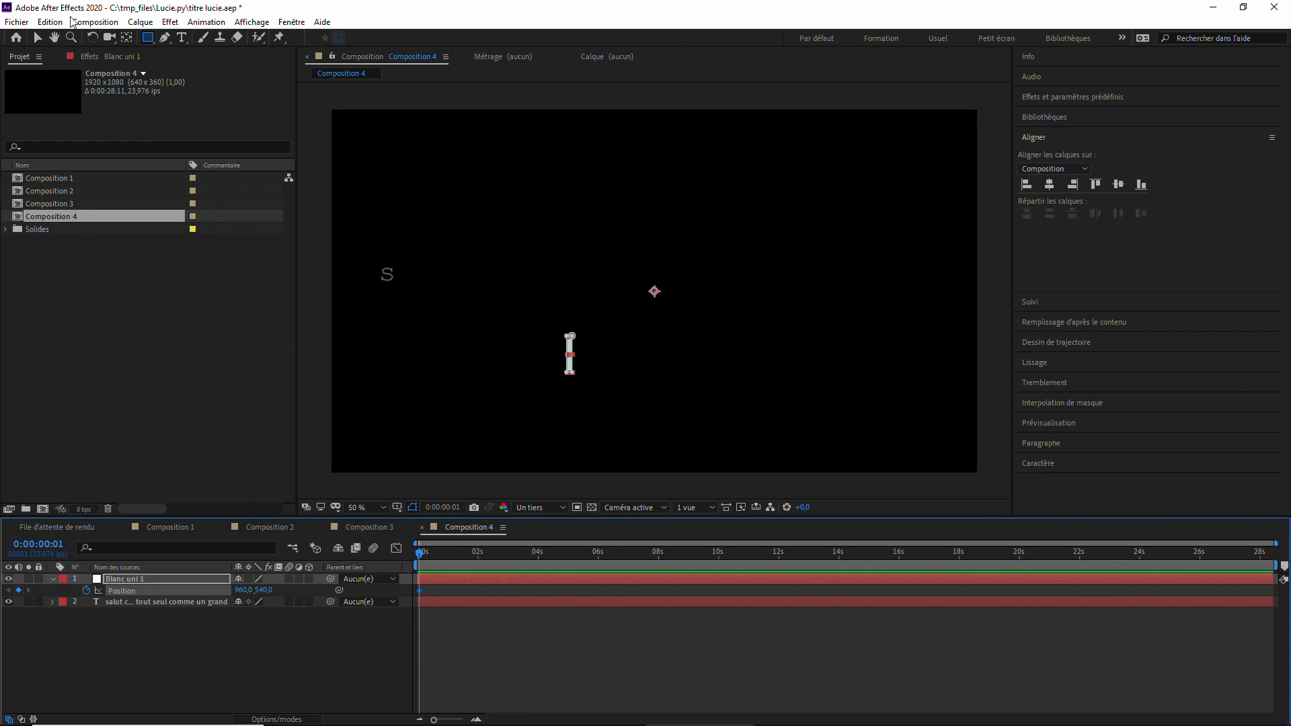
Hide the mask outline and move the white cursor from below the text to beside the first letter.
{"action": "left_click", "coordinate": [38, 37]}
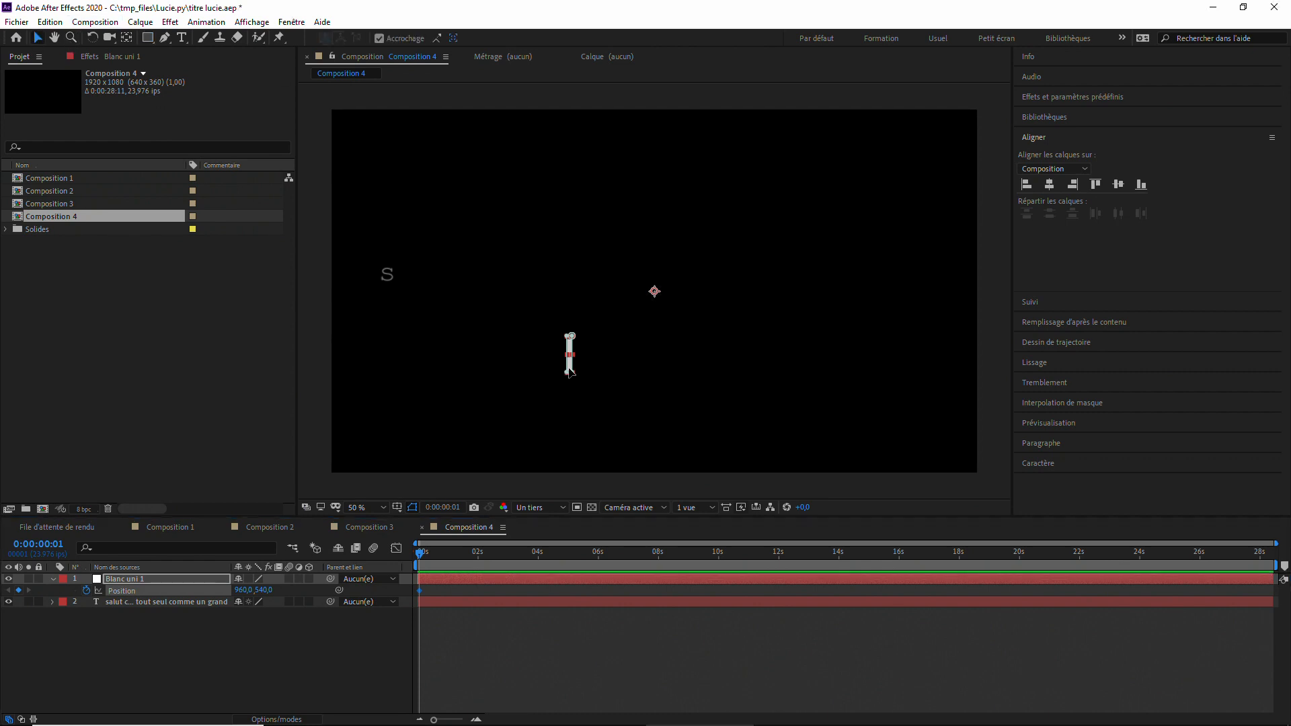
{"action": "left_click_drag", "start_coordinate": [565, 374], "coordinate": [436, 314]}
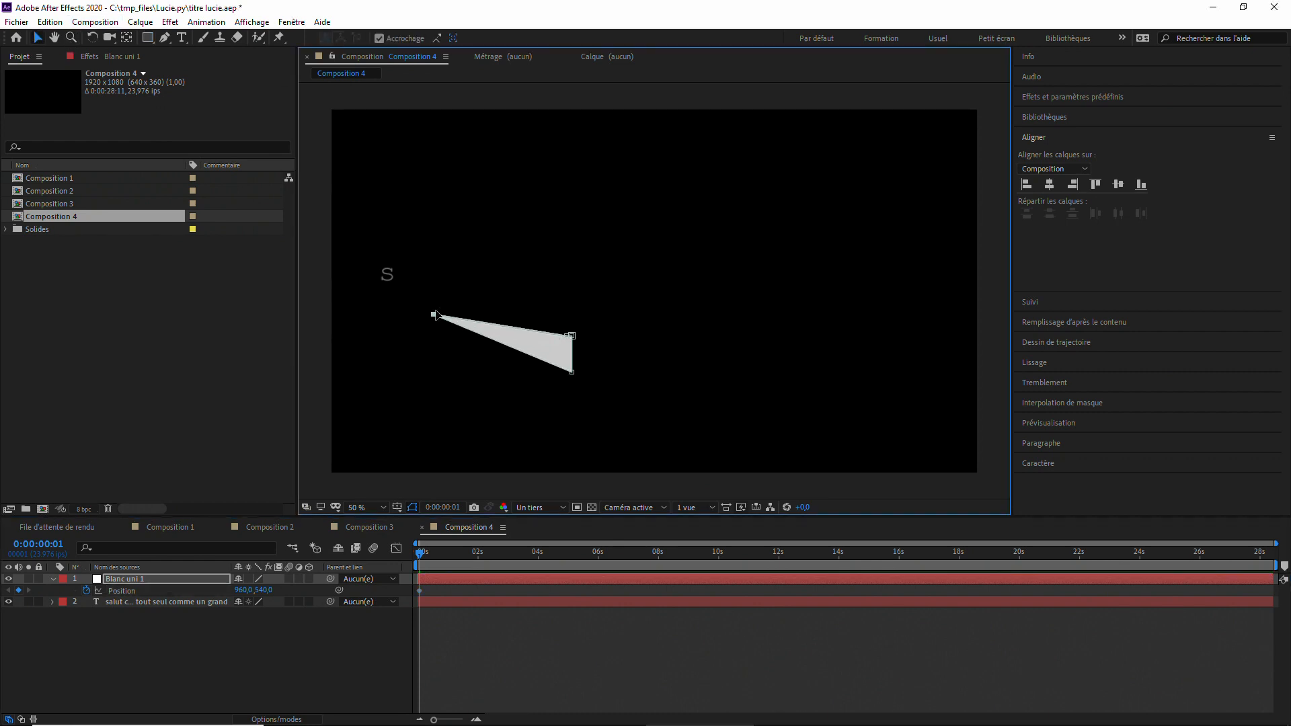
{"action": "key", "text": "ctrl+z"}
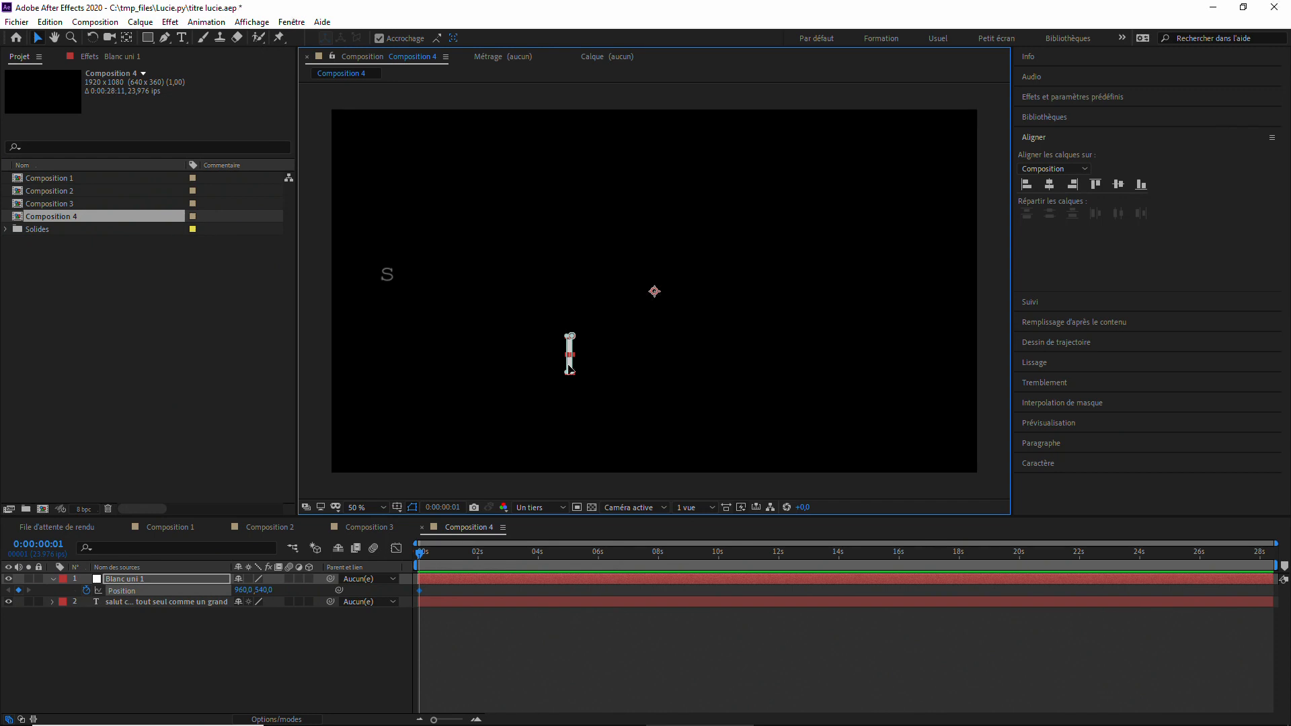
{"action": "left_click", "coordinate": [414, 509]}
{"action": "left_click", "coordinate": [413, 509]}
{"action": "left_click", "coordinate": [413, 509]}
{"action": "left_click_drag", "start_coordinate": [542, 349], "coordinate": [403, 285]}
{"action": "left_click", "coordinate": [425, 349]}
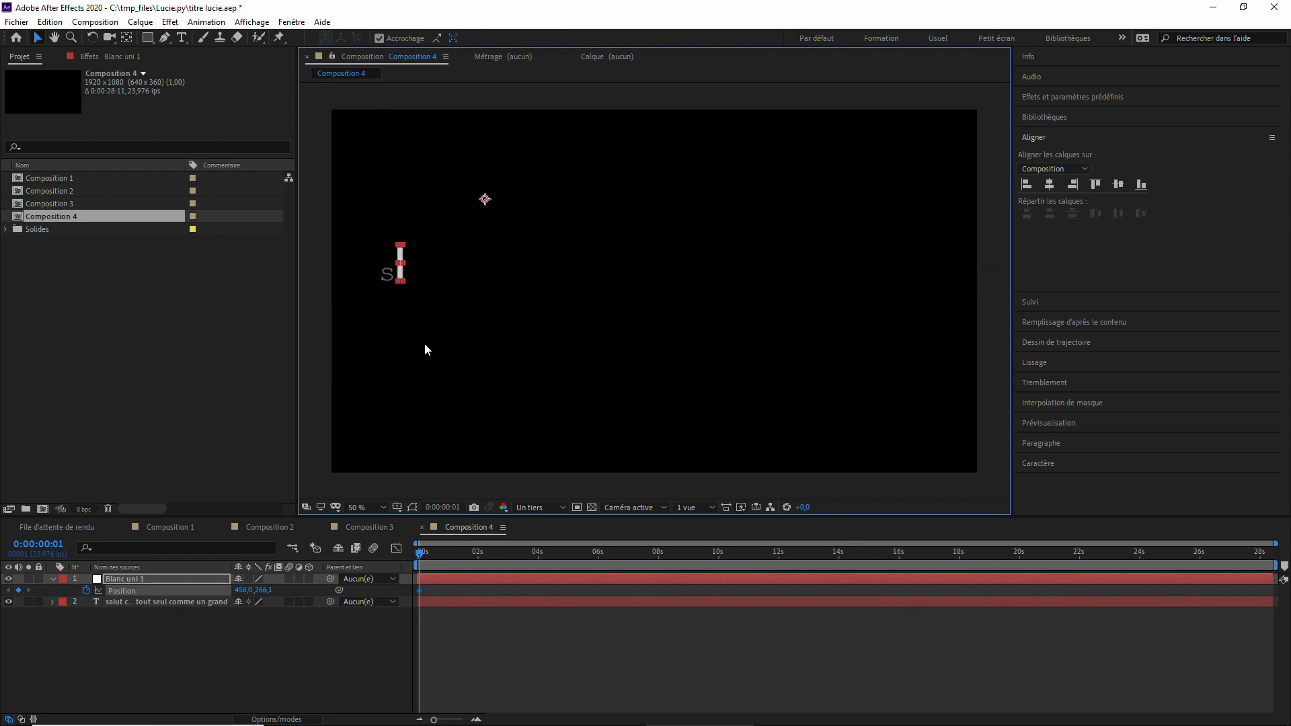
Scale the white cursor to 56 % and align it beside the first letter at position 348, 384.5.
{"action": "left_click", "coordinate": [145, 579]}
{"action": "key", "text": "s"}
{"action": "mouse_move", "coordinate": [254, 590]}
{"action": "left_mouse_down"}
{"action": "mouse_move", "coordinate": [281, 590]}
{"action": "mouse_move", "coordinate": [248, 590]}
{"action": "left_mouse_up"}
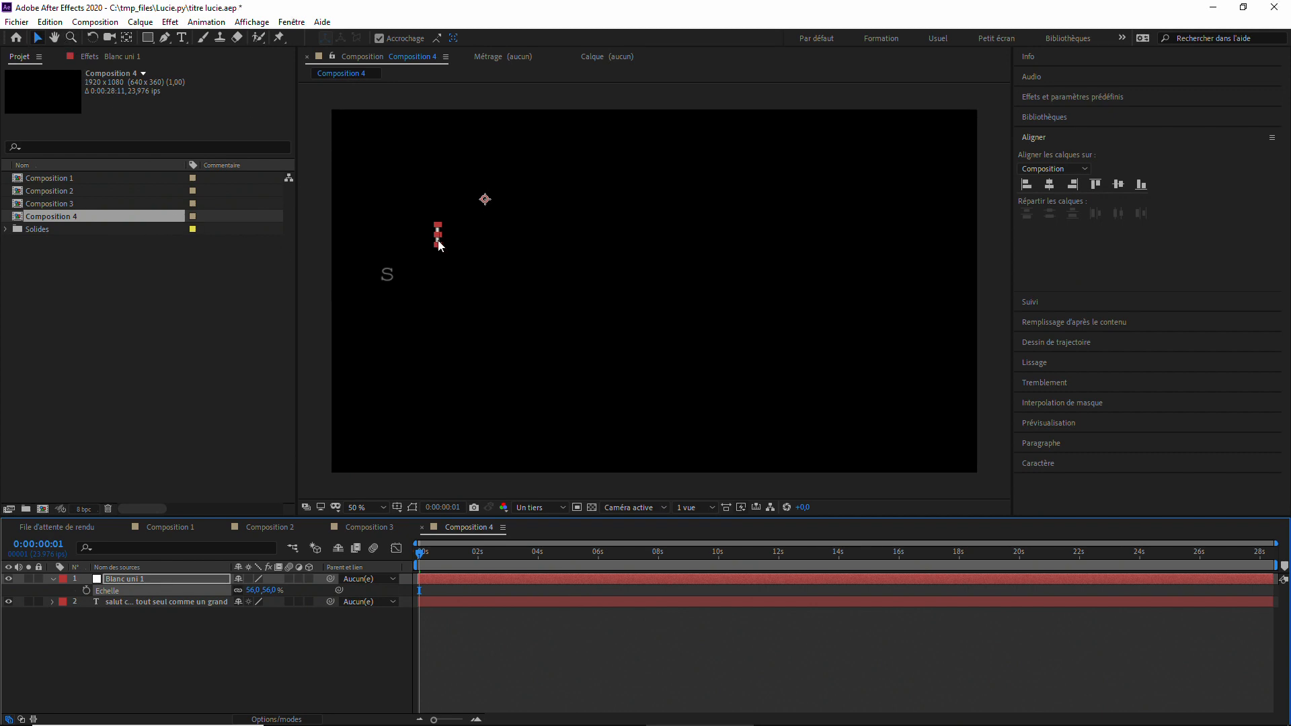
{"action": "left_click_drag", "start_coordinate": [437, 243], "coordinate": [401, 285]}
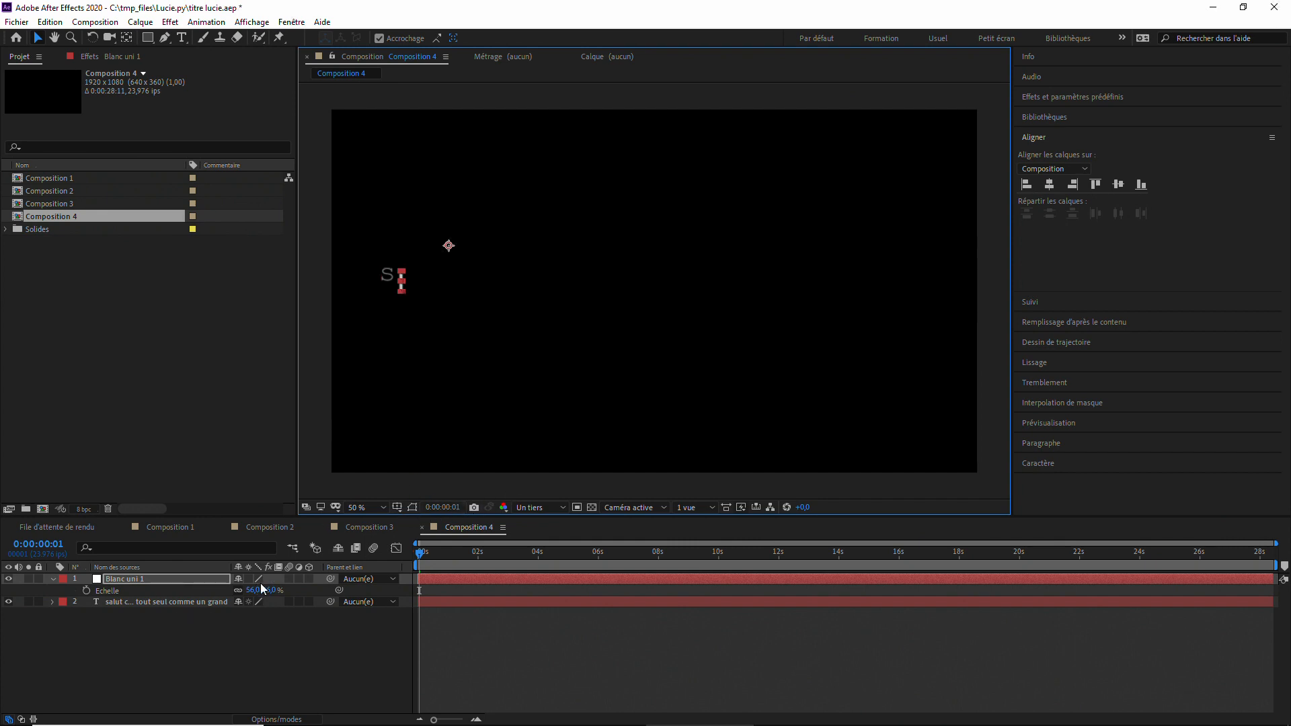
{"action": "key", "text": "alt+shift+p"}
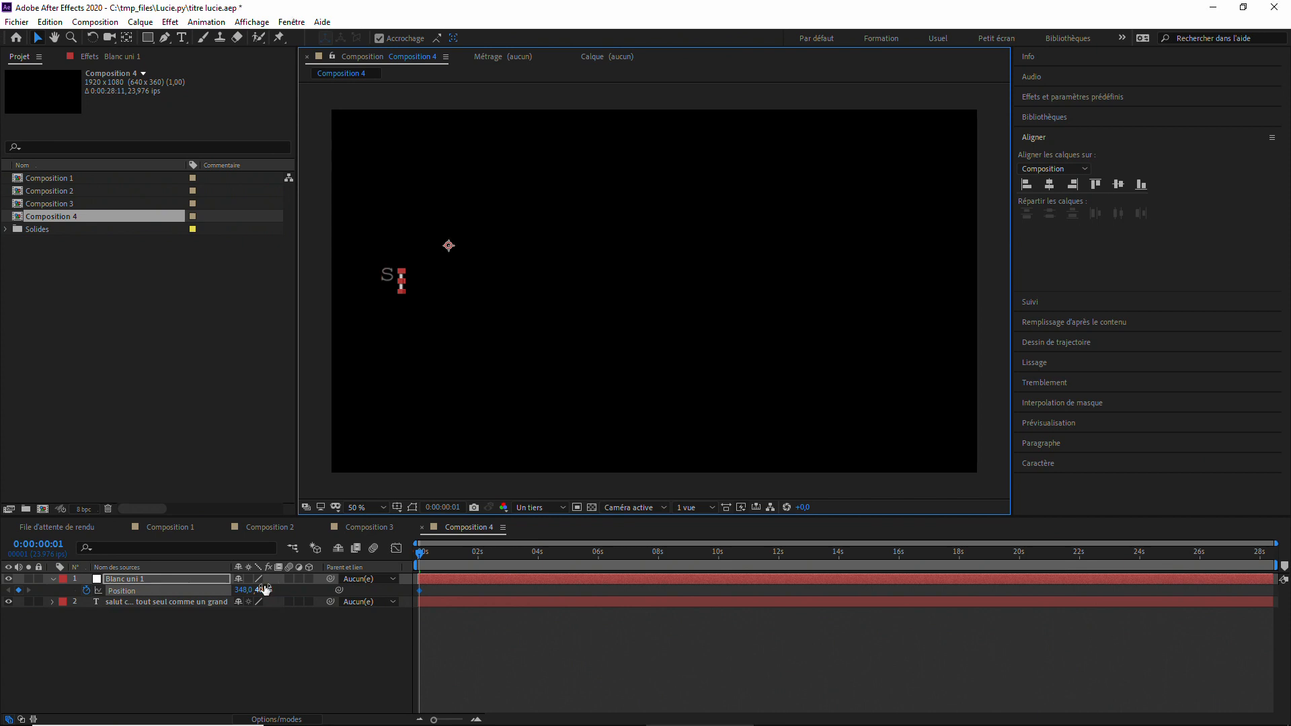
{"action": "left_click_drag", "start_coordinate": [259, 590], "coordinate": [258, 590]}
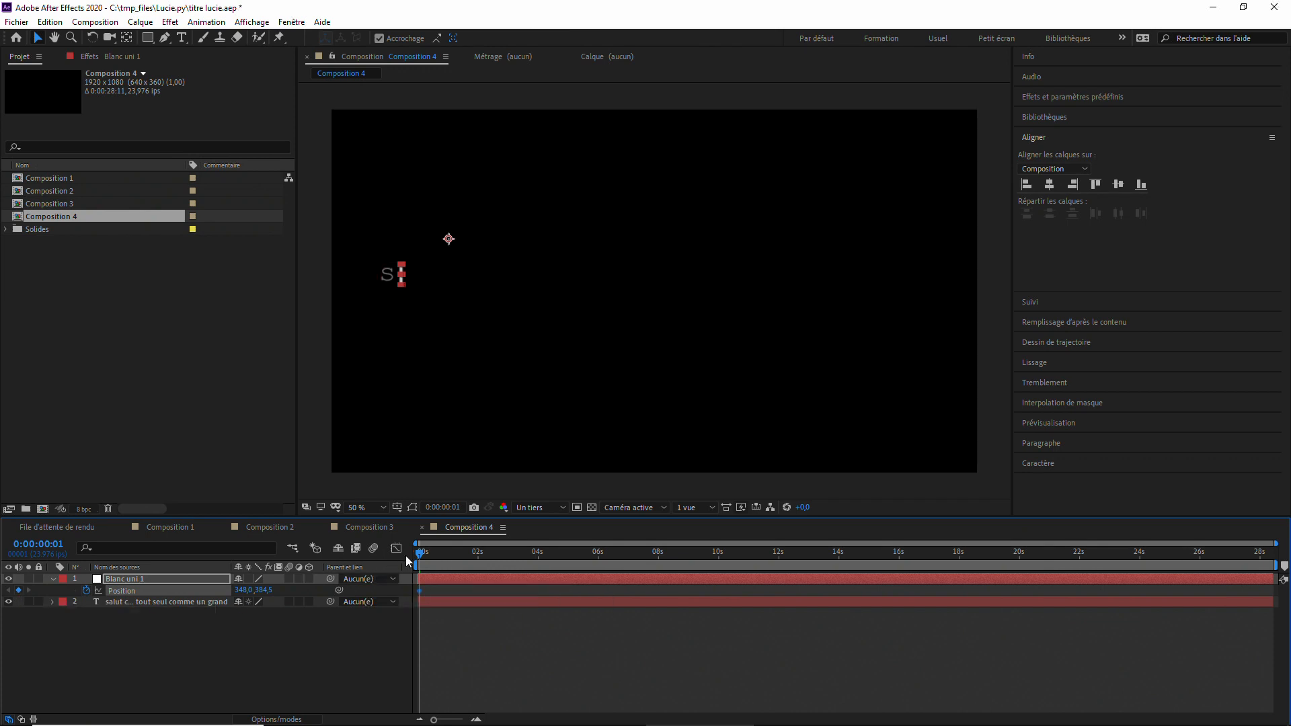
Keyframe the cursor's position at 1721, 384.5 at 0:00:02:15, at the end of the first text line.
{"action": "left_click_drag", "start_coordinate": [422, 558], "coordinate": [497, 553]}
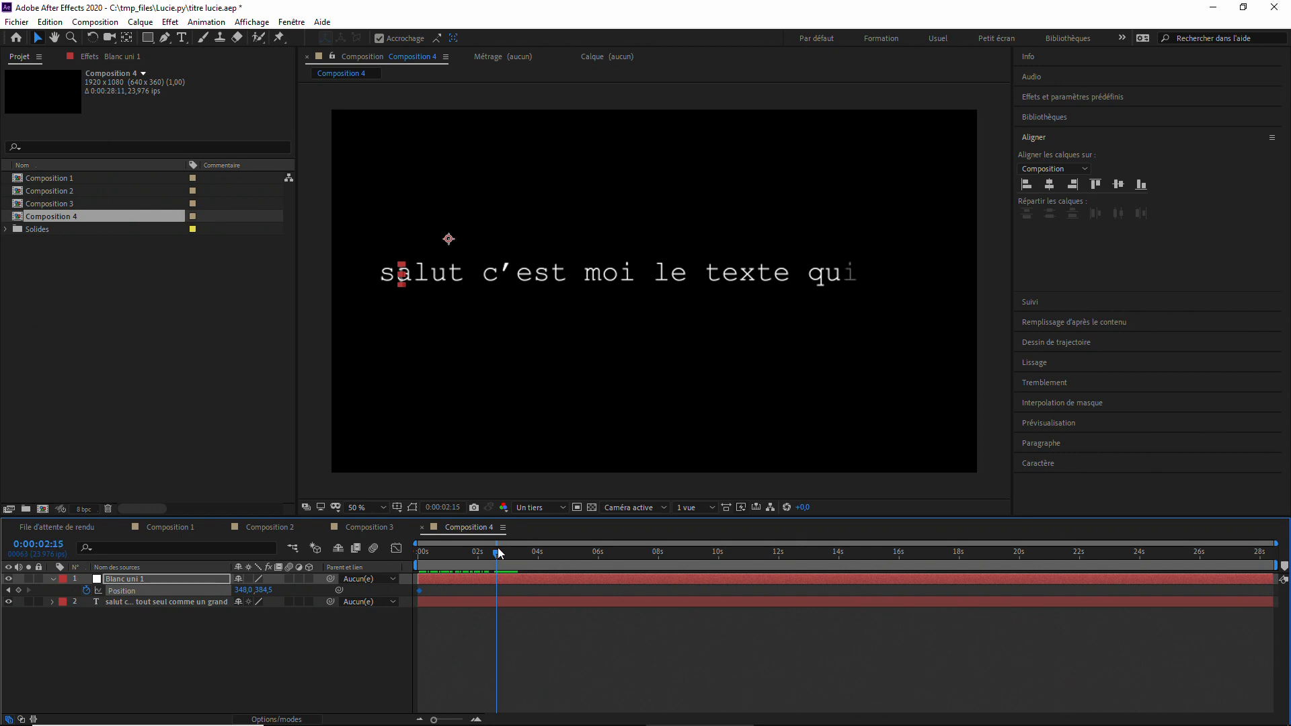
{"action": "left_click_drag", "start_coordinate": [243, 590], "coordinate": [1164, 589]}
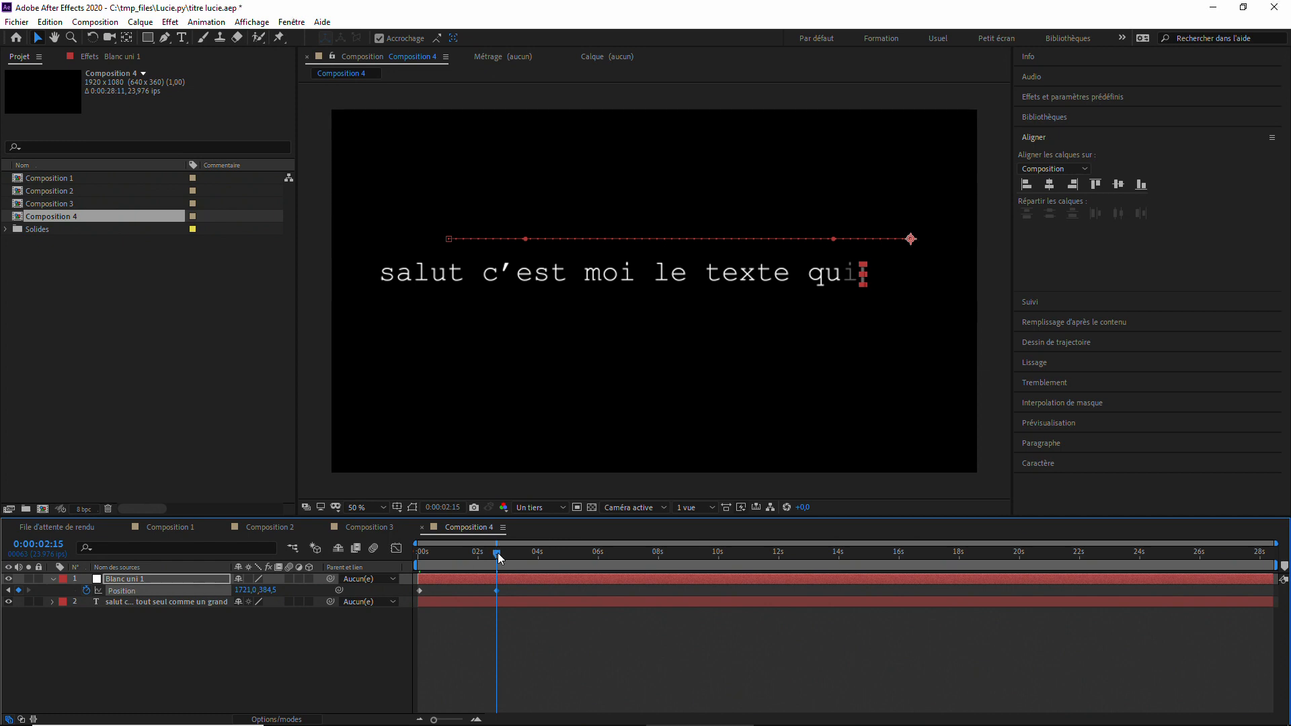
Show the preview controls and set the current time to 0:00:02:17, where the second text line begins.
{"action": "left_click_drag", "start_coordinate": [499, 557], "coordinate": [503, 557]}
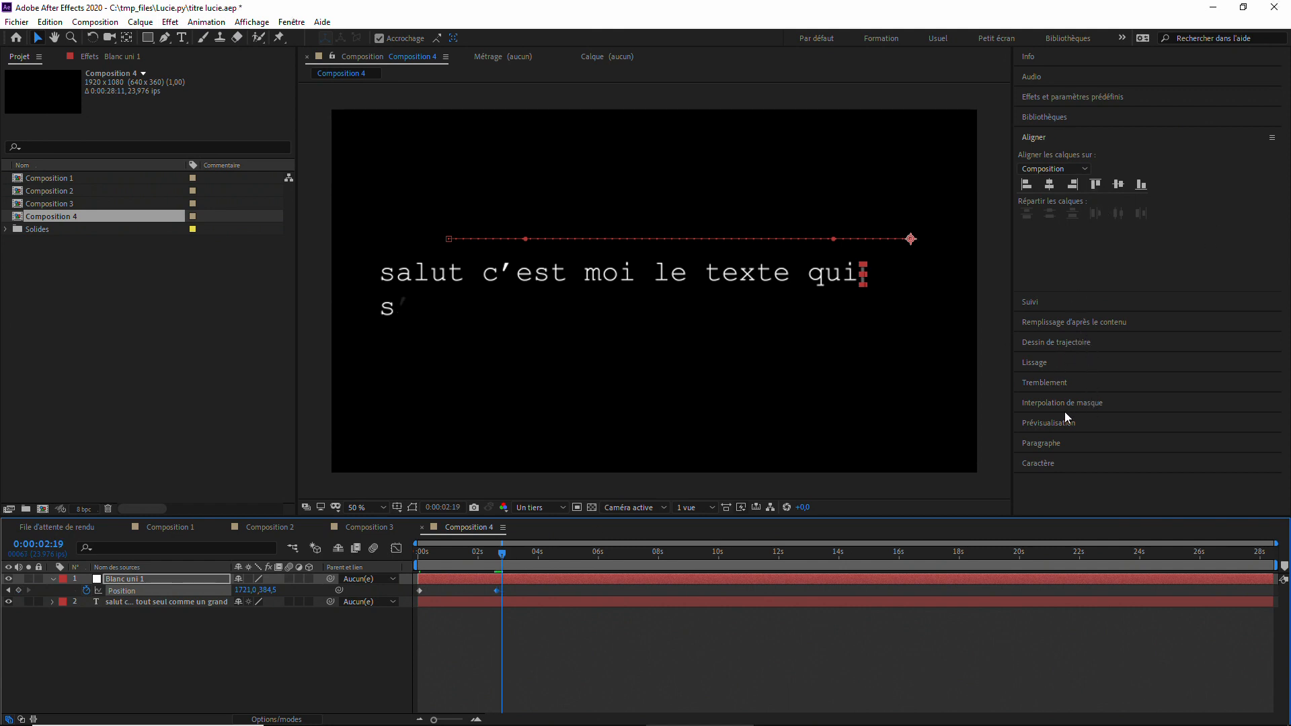
{"action": "left_click", "coordinate": [1087, 417]}
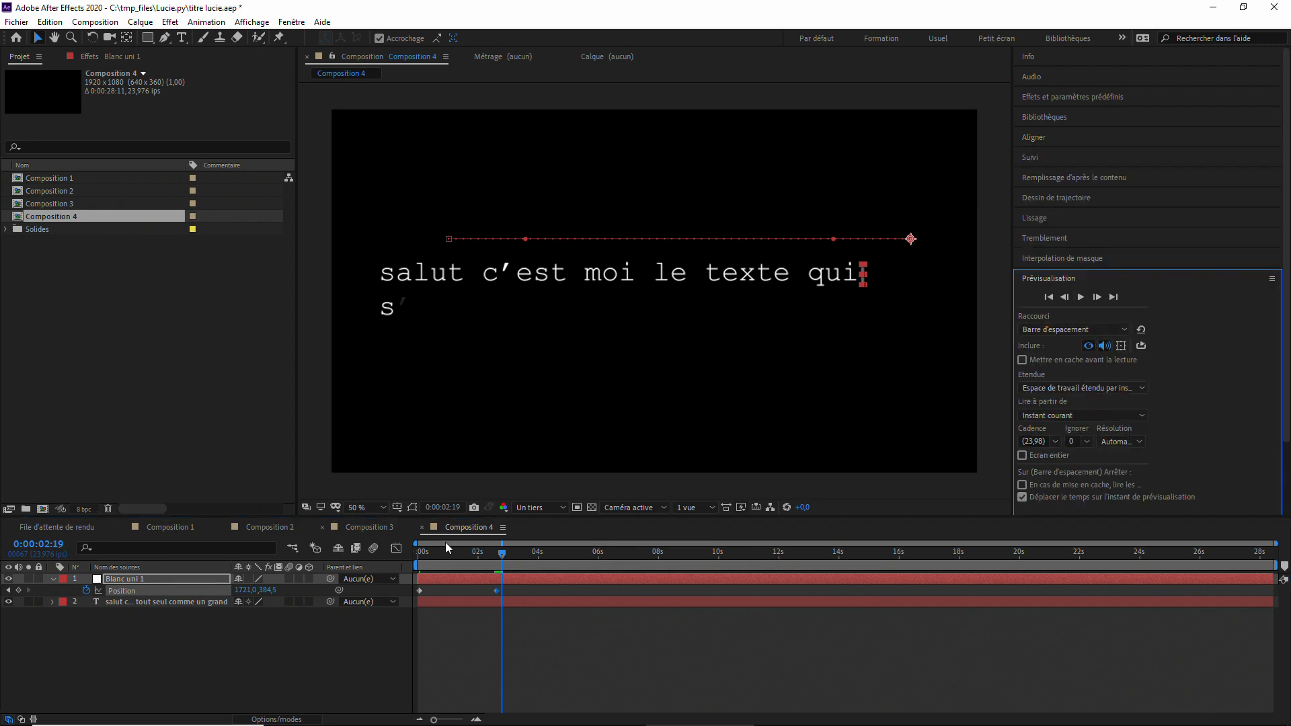
{"action": "left_click", "coordinate": [512, 554]}
{"action": "left_click_drag", "start_coordinate": [514, 554], "coordinate": [496, 555]}
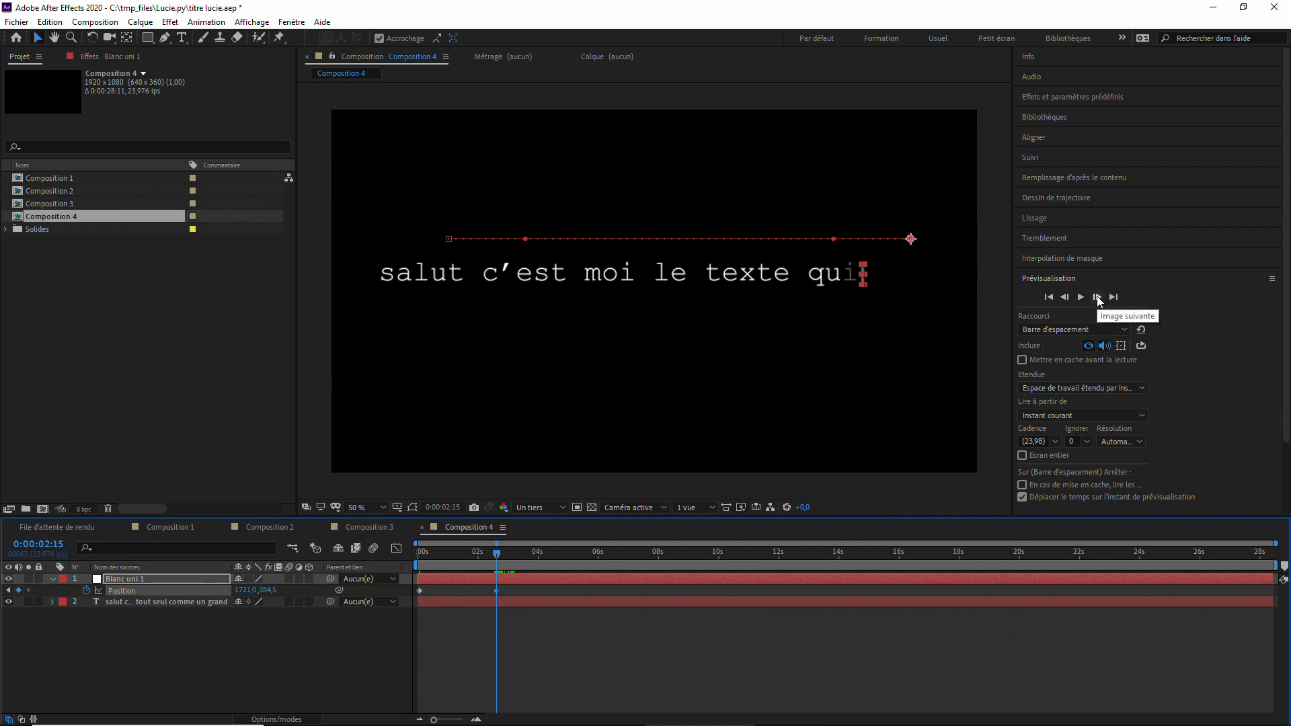
{"action": "left_click", "coordinate": [1098, 297]}
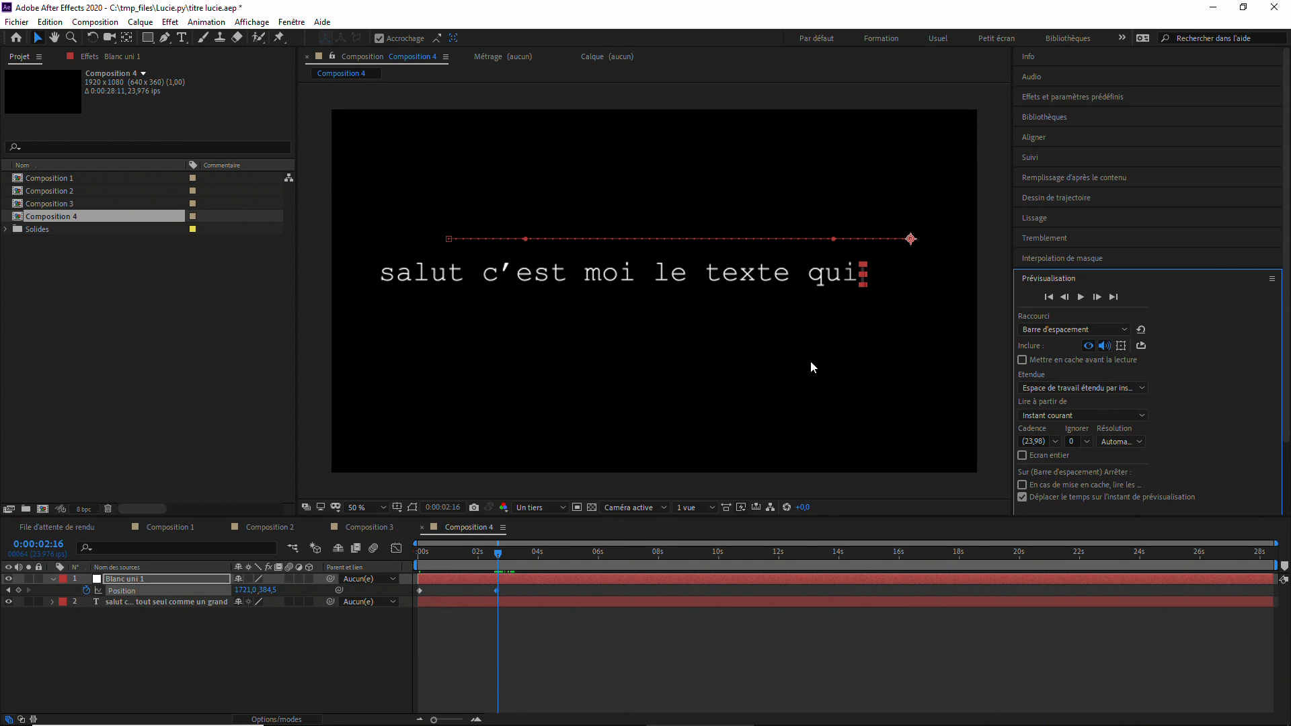
{"action": "left_click", "coordinate": [500, 558]}
{"action": "left_click_drag", "start_coordinate": [499, 557], "coordinate": [497, 559]}
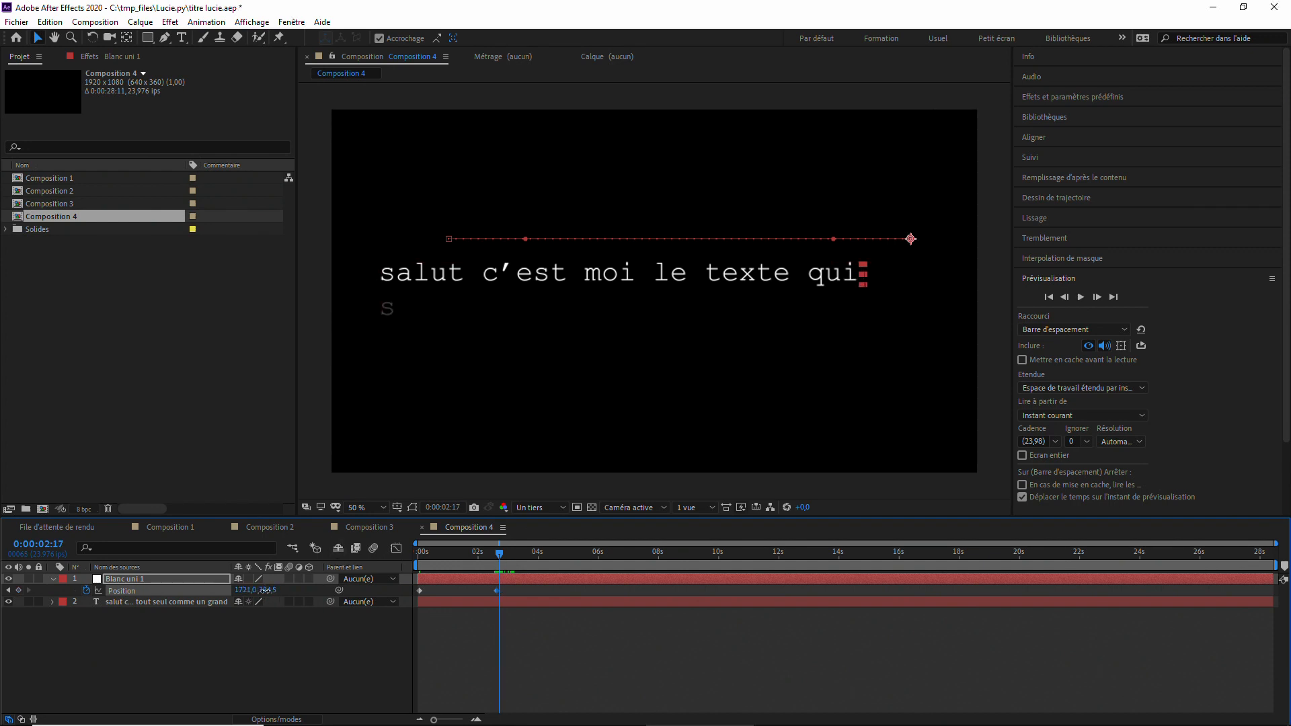
Keyframe the white cursor's position at 334, 489.5 beside the first letter of the second line.
{"action": "left_click_drag", "start_coordinate": [264, 591], "coordinate": [328, 591]}
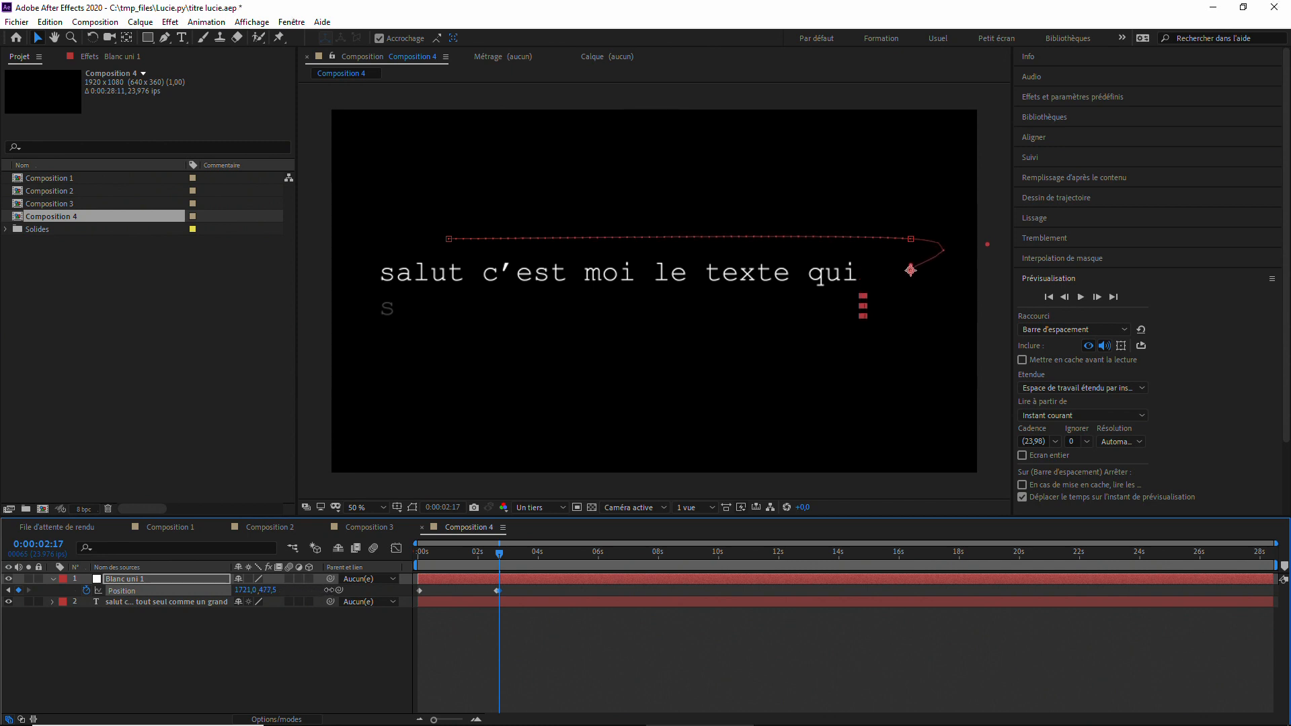
{"action": "left_click_drag", "start_coordinate": [242, 590], "coordinate": [2, 597]}
{"action": "left_click_drag", "start_coordinate": [257, 591], "coordinate": [135, 596]}
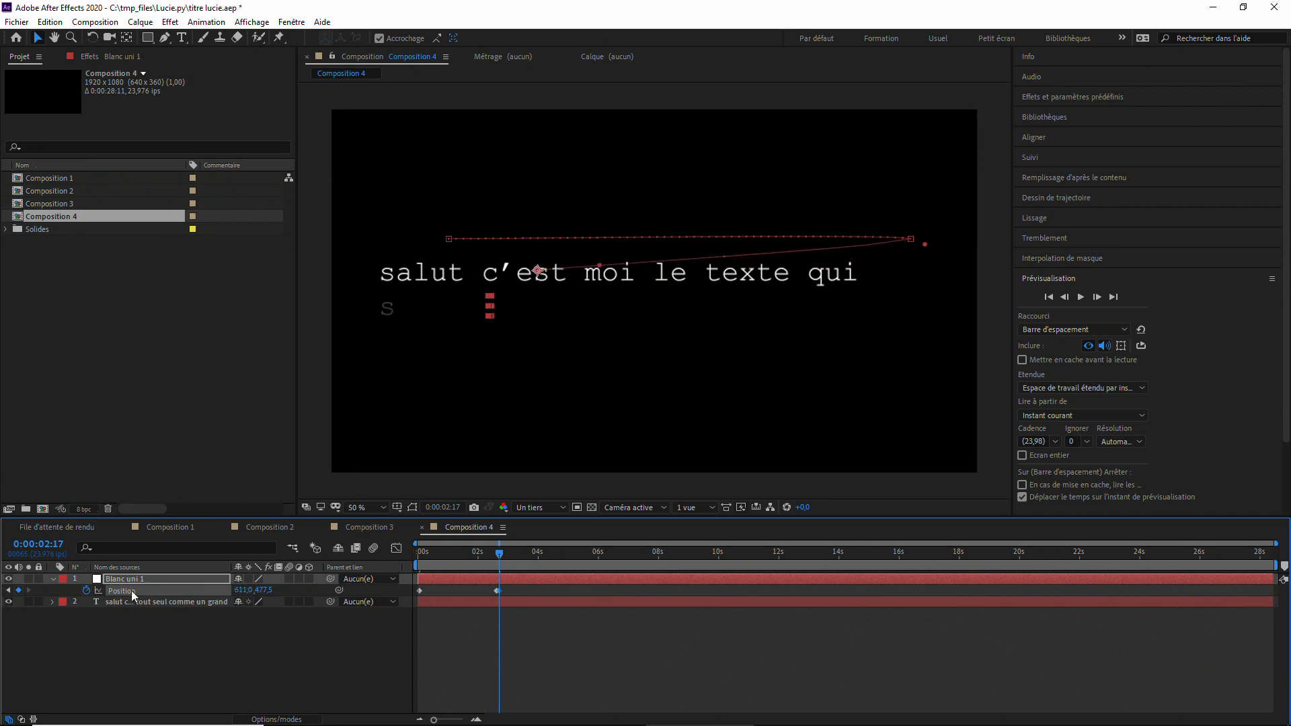
{"action": "left_click_drag", "start_coordinate": [243, 594], "coordinate": [63, 598]}
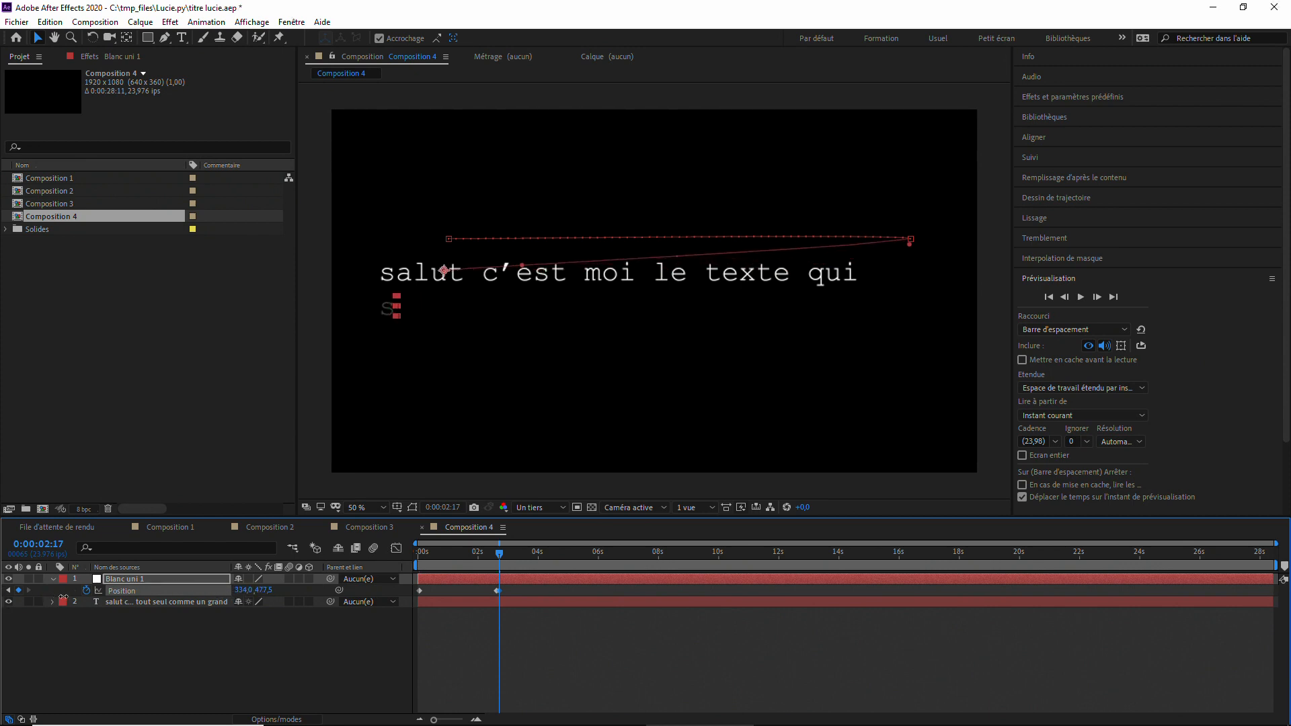
{"action": "left_click_drag", "start_coordinate": [264, 590], "coordinate": [277, 587]}
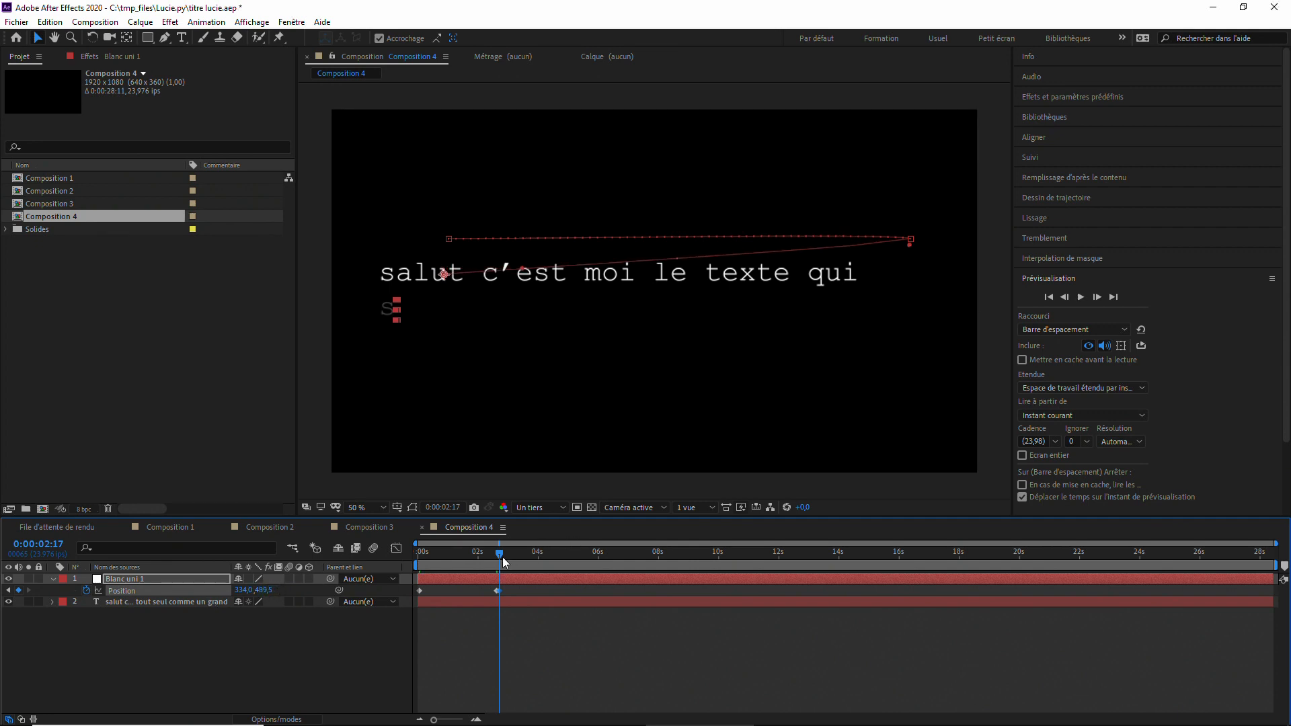
Check the cursor's jump between lines and bring its second-line start keyframe closer to the first line's end keyframe.
{"action": "mouse_move", "coordinate": [503, 558]}
{"action": "left_mouse_down"}
{"action": "mouse_move", "coordinate": [417, 561]}
{"action": "mouse_move", "coordinate": [521, 563]}
{"action": "left_mouse_up"}
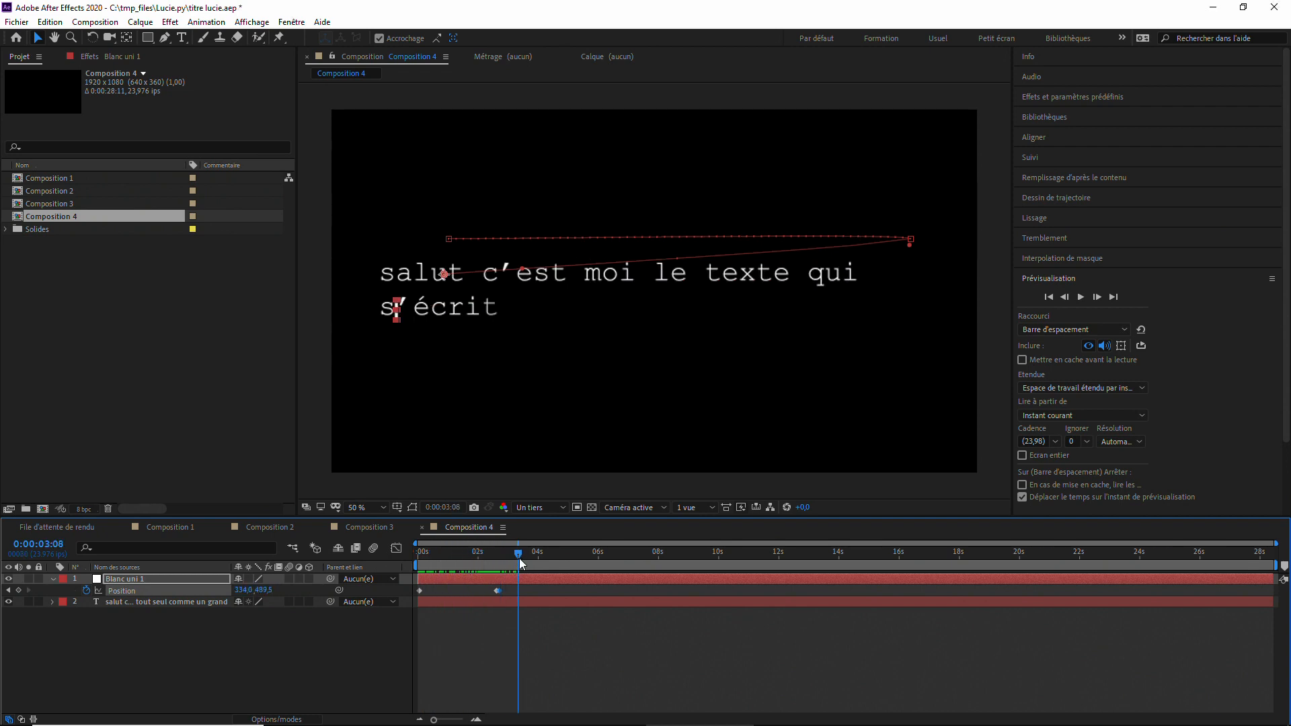
{"action": "left_click", "coordinate": [497, 591]}
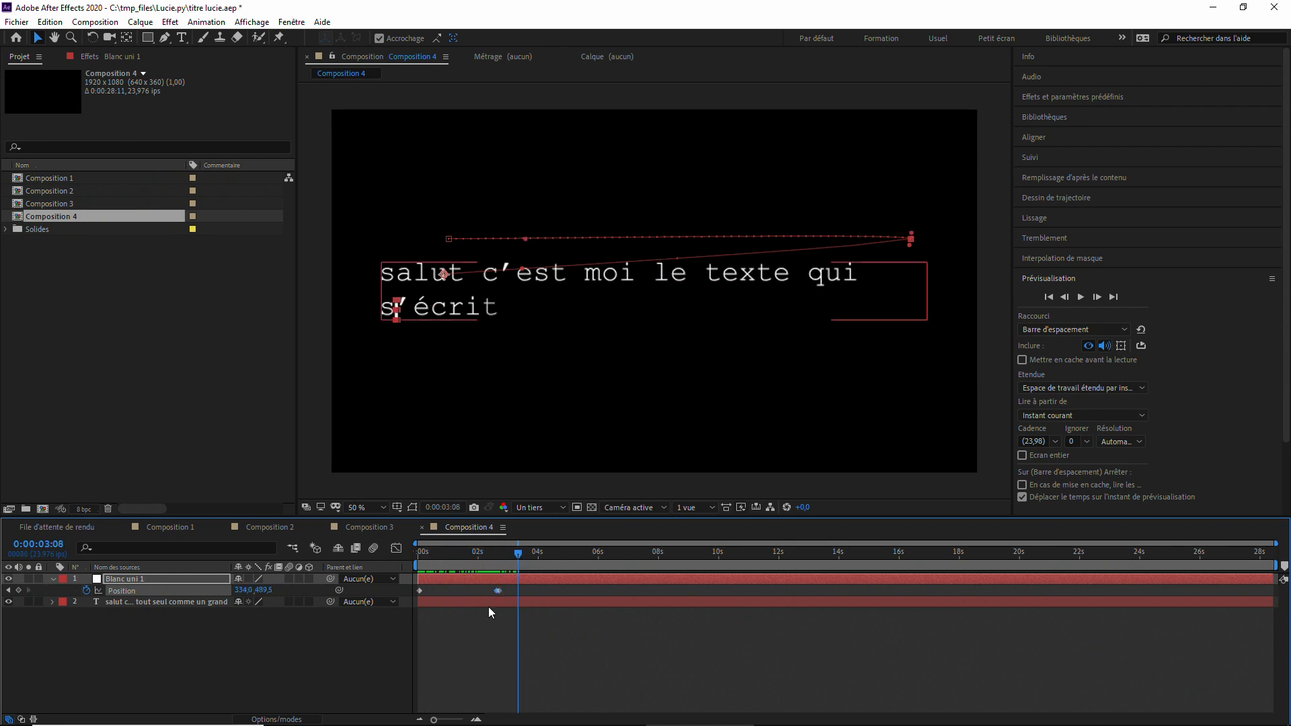
{"action": "left_click_drag", "start_coordinate": [518, 554], "coordinate": [500, 558]}
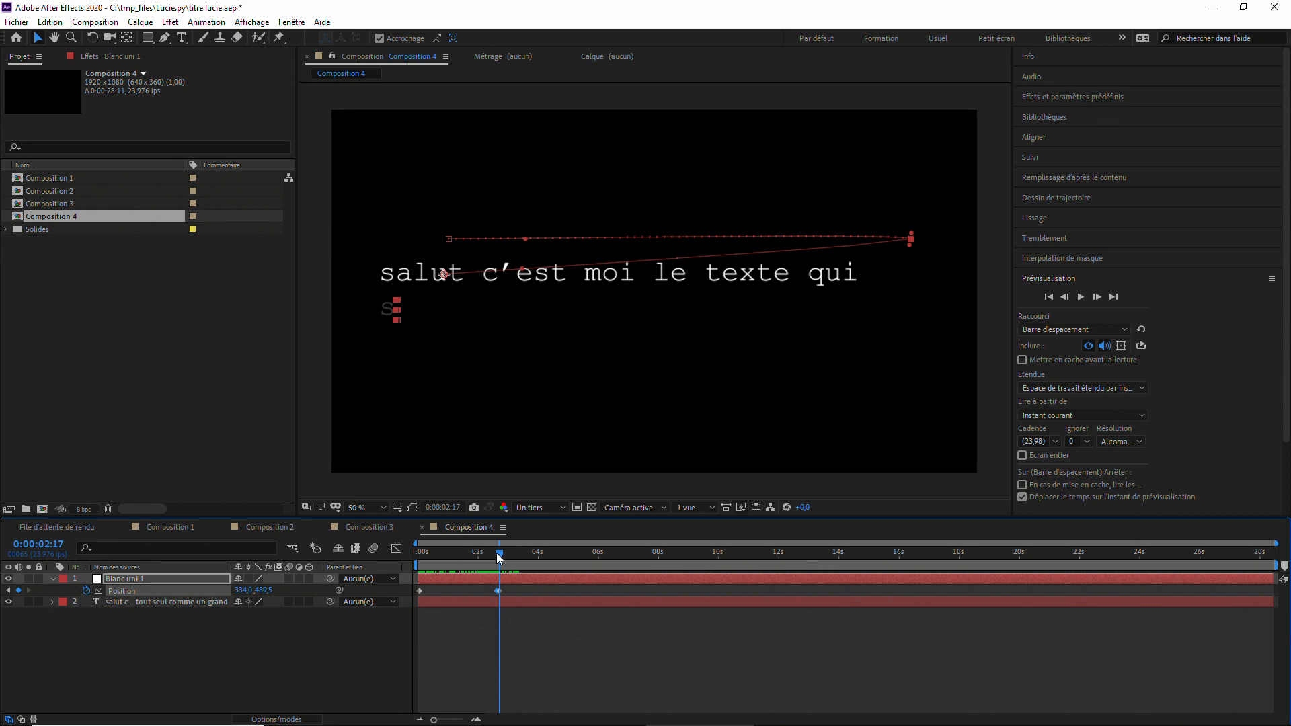
{"action": "left_click_drag", "start_coordinate": [434, 720], "coordinate": [464, 718]}
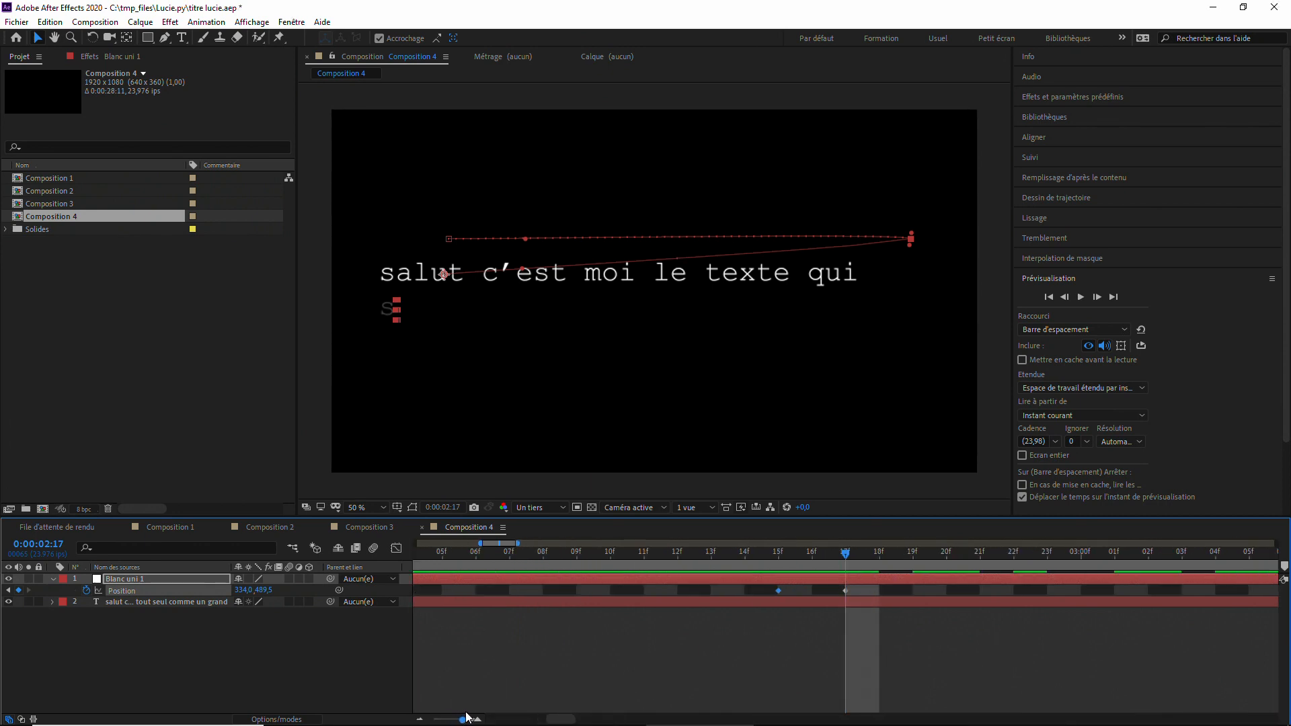
{"action": "left_click_drag", "start_coordinate": [845, 592], "coordinate": [841, 560]}
{"action": "left_click_drag", "start_coordinate": [463, 720], "coordinate": [444, 720]}
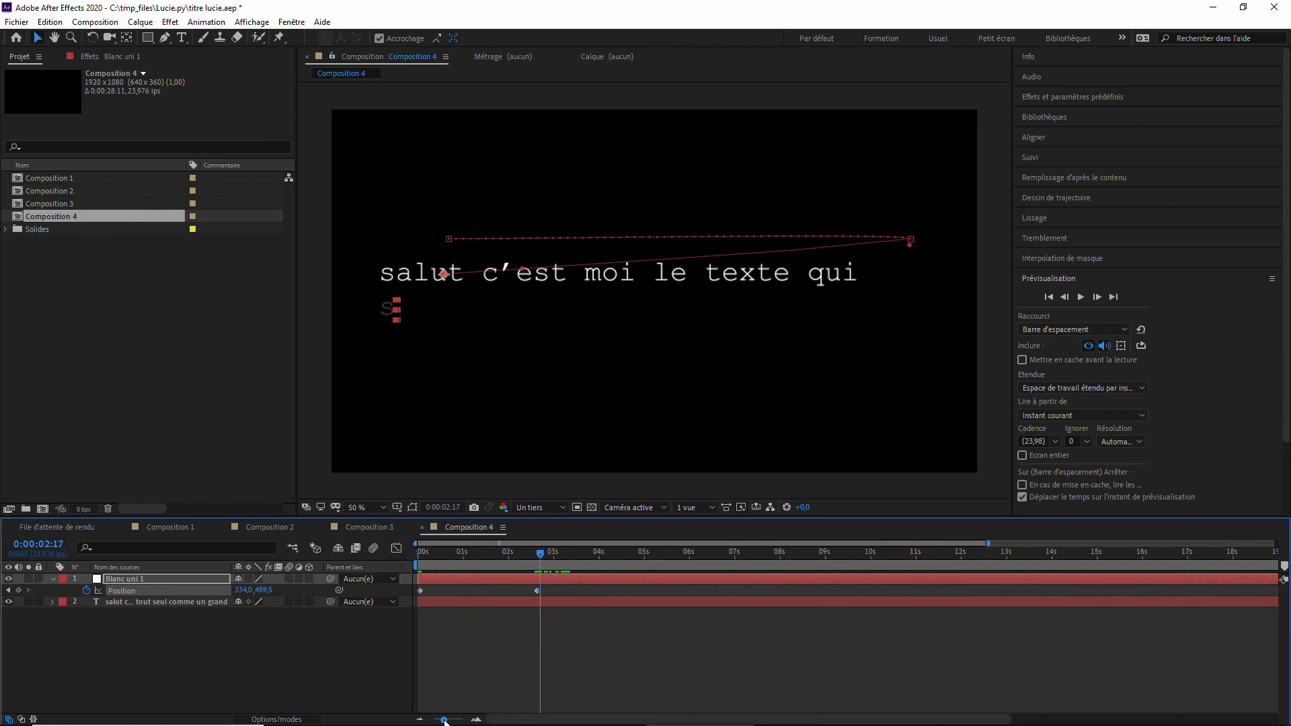
Keyframe the cursor's position at 1926, 489.5 at 0:00:05:20, after the last letter of the second line.
{"action": "left_click_drag", "start_coordinate": [540, 552], "coordinate": [681, 552]}
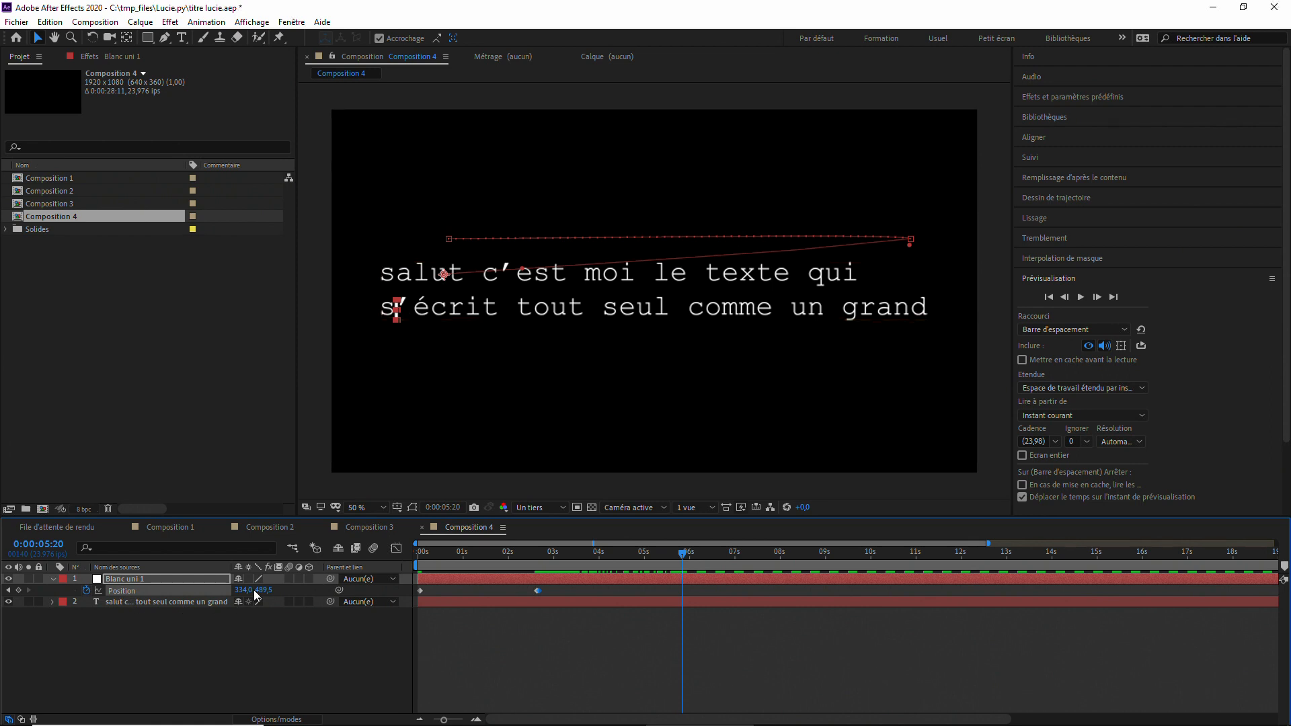
{"action": "left_click_drag", "start_coordinate": [241, 590], "coordinate": [907, 629]}
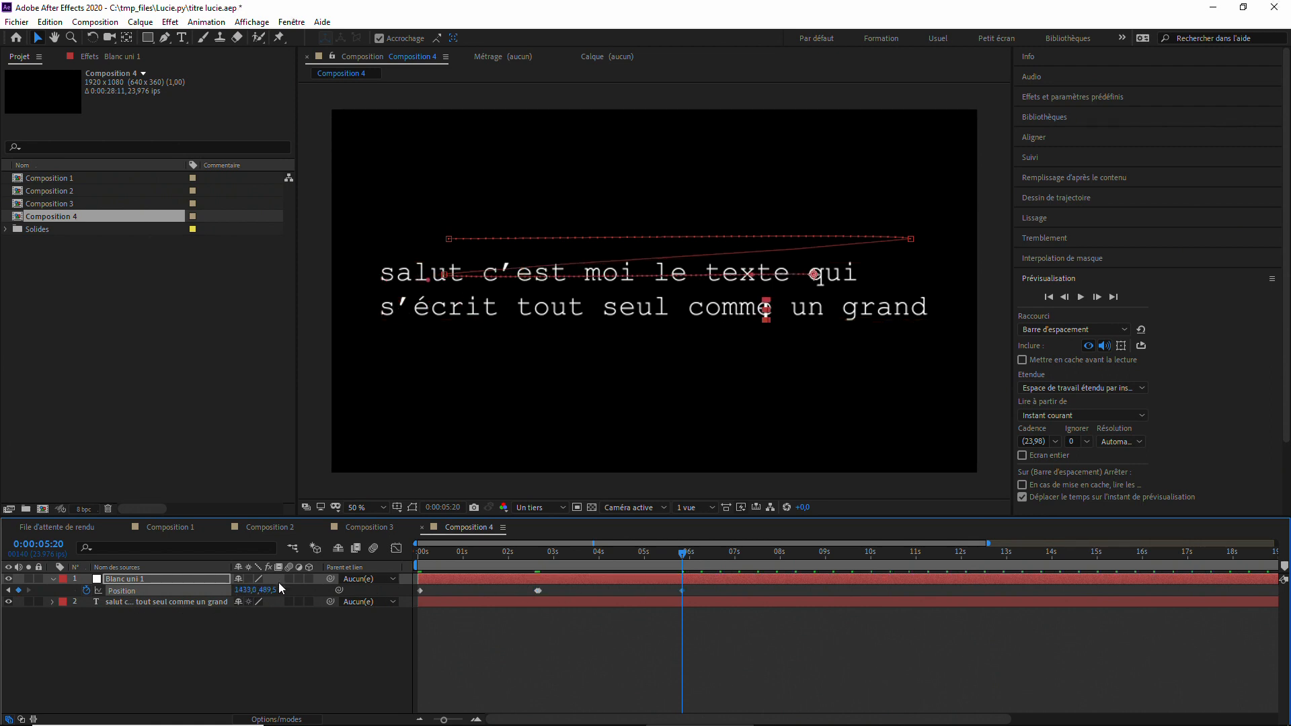
{"action": "left_click_drag", "start_coordinate": [246, 592], "coordinate": [584, 597]}
{"action": "left_click", "coordinate": [320, 654]}
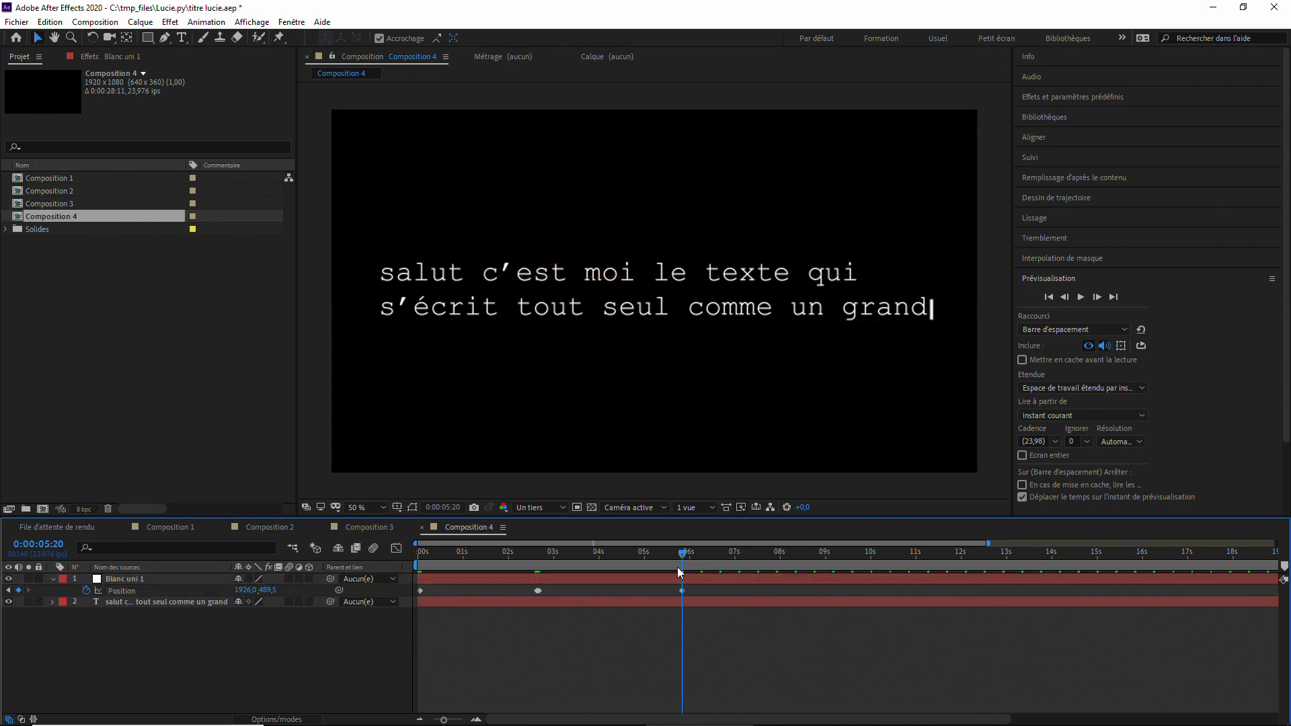
Preview the animation from the start to check that the cursor follows the letters across both lines.
{"action": "left_click_drag", "start_coordinate": [682, 555], "coordinate": [417, 553]}
{"action": "key", "text": "space"}
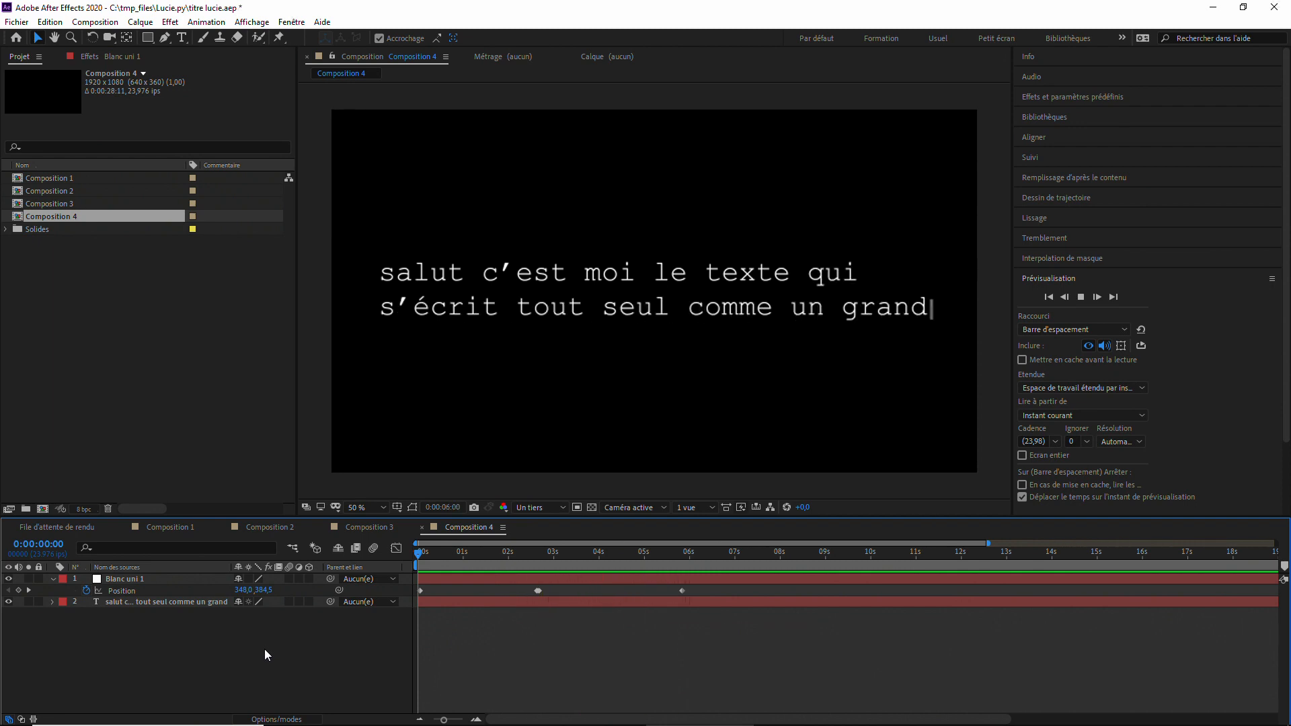
{"action": "key", "text": "space"}
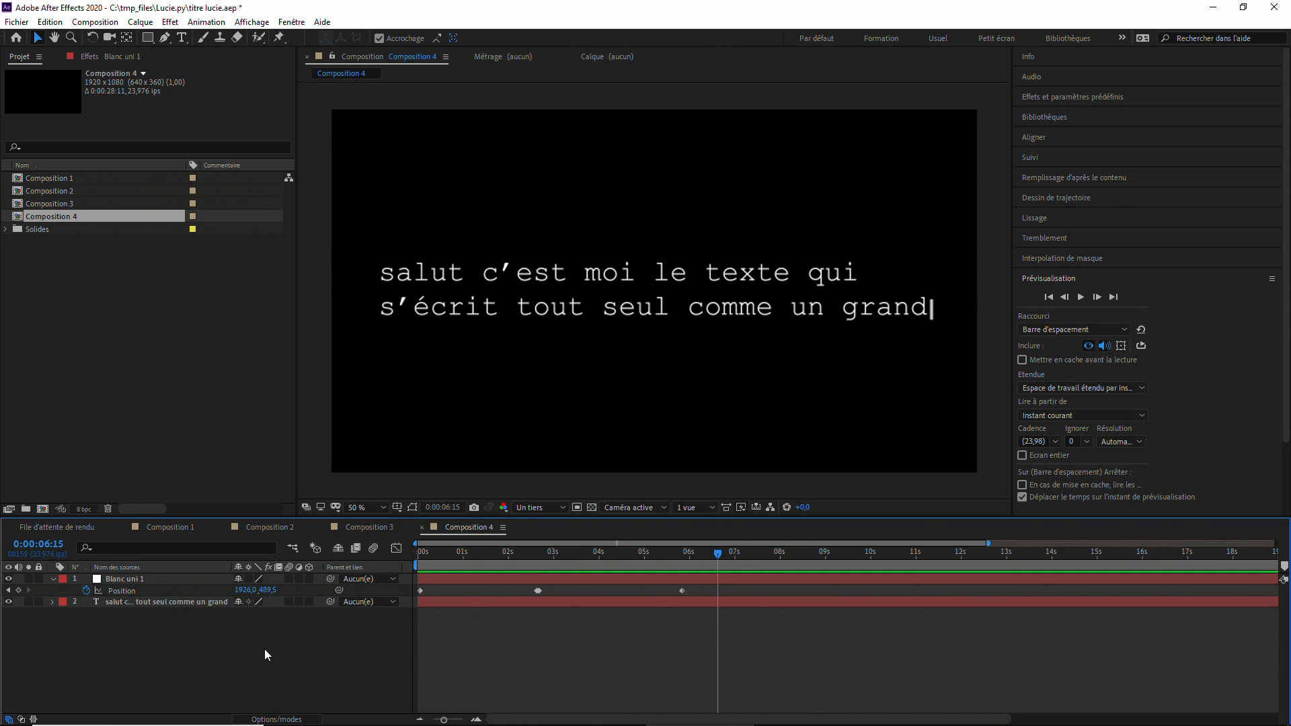